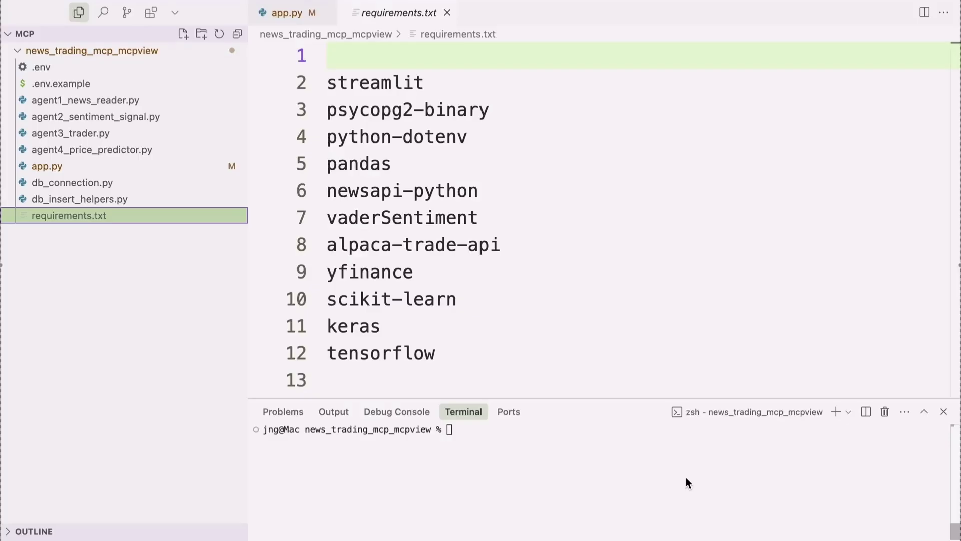
Highlight the keras, streamlit and psycopg2-binary packages in requirements.txt
left_click(437, 324)
double_click(437, 324)
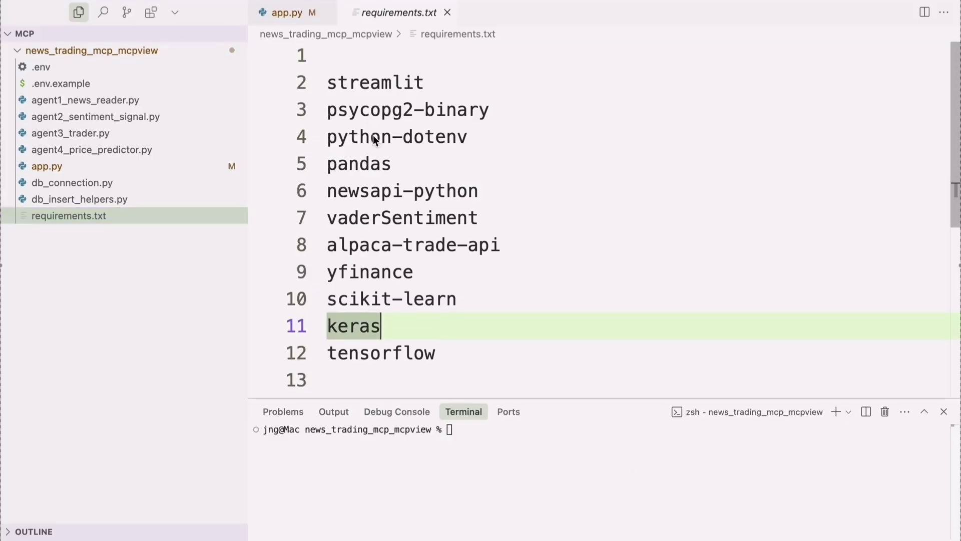
double_click(347, 83)
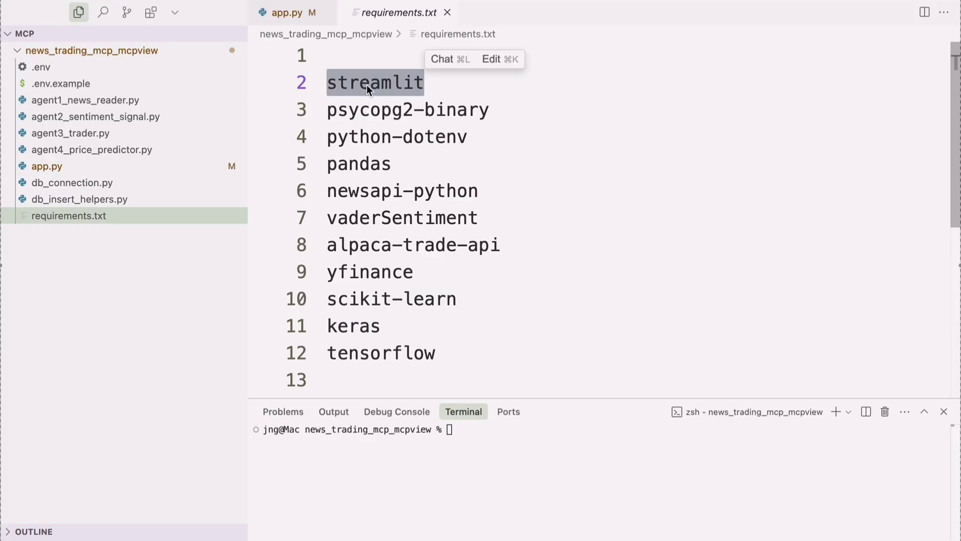
left_click(523, 120)
double_click(455, 114)
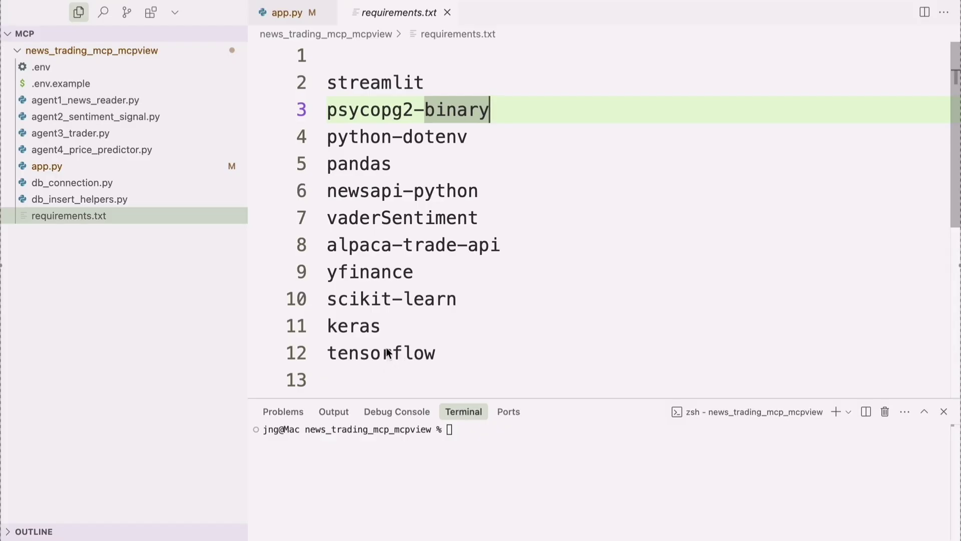
Review the database connection code in db_connection.py
left_click(108, 183)
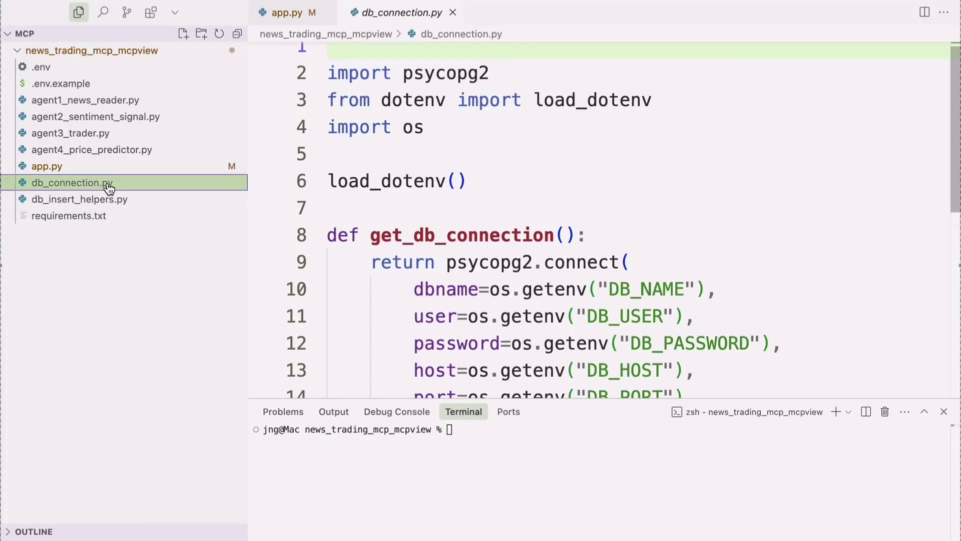
scroll(391, 258, "down", 2)
scroll(391, 259, "up", 2)
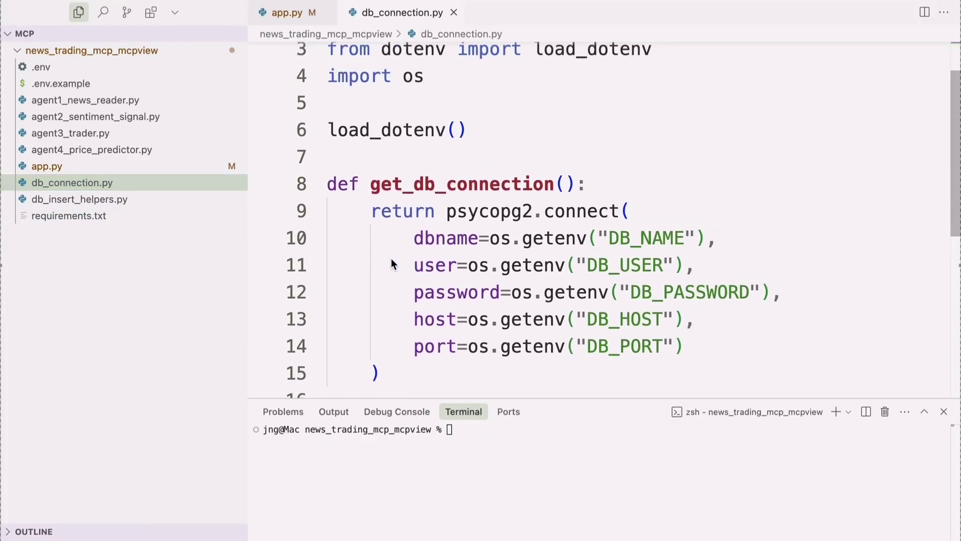
Open agent1_news_reader.py and highlight its NewsApiClient and newsapi usage
left_click(113, 100)
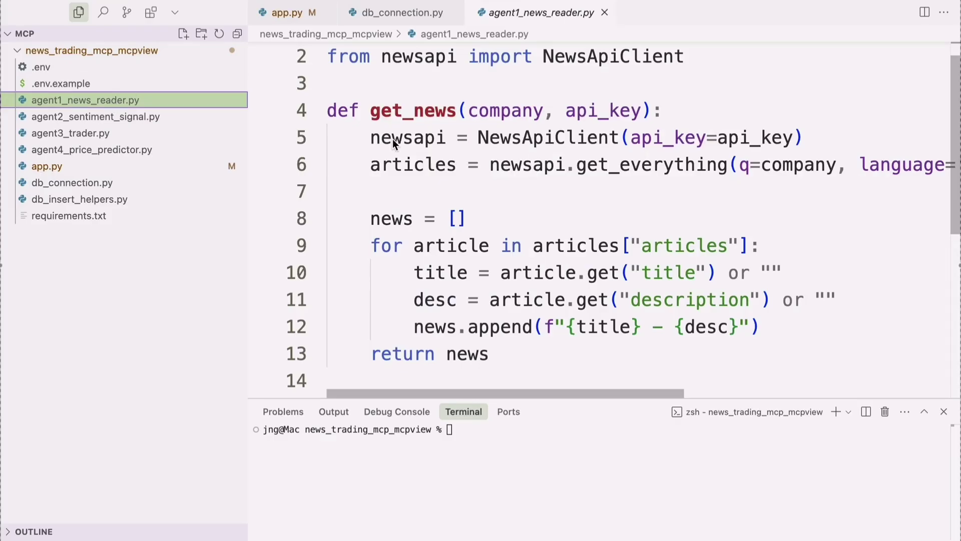
scroll(566, 143, "up", 1)
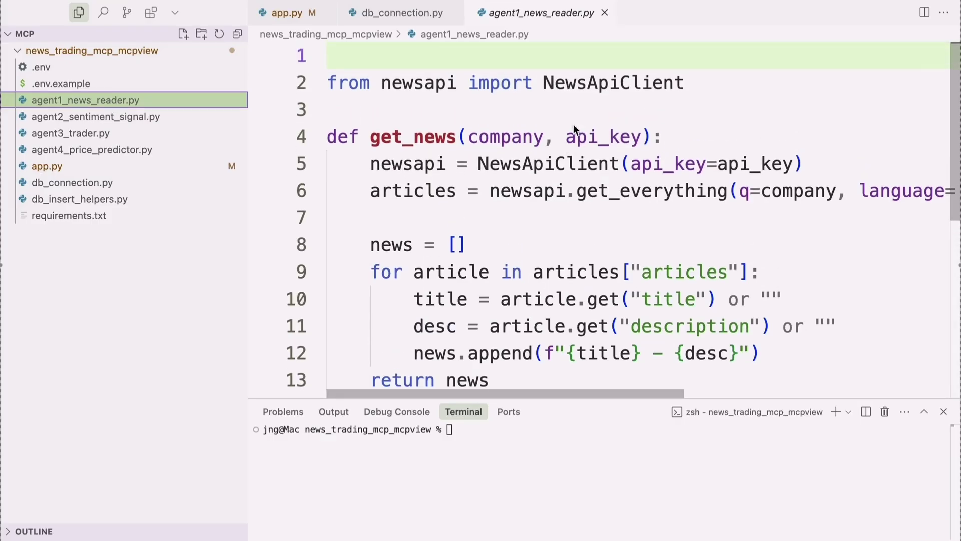
double_click(574, 89)
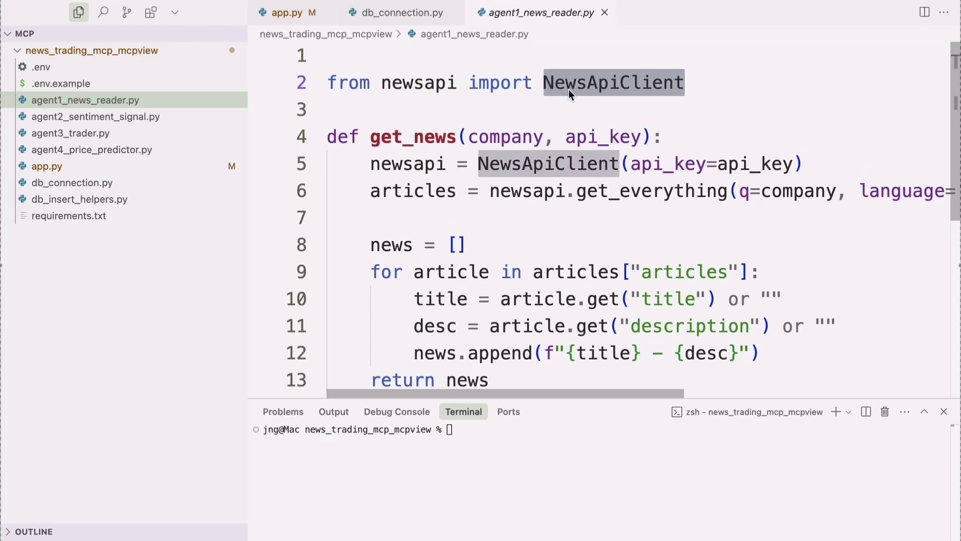
double_click(451, 86)
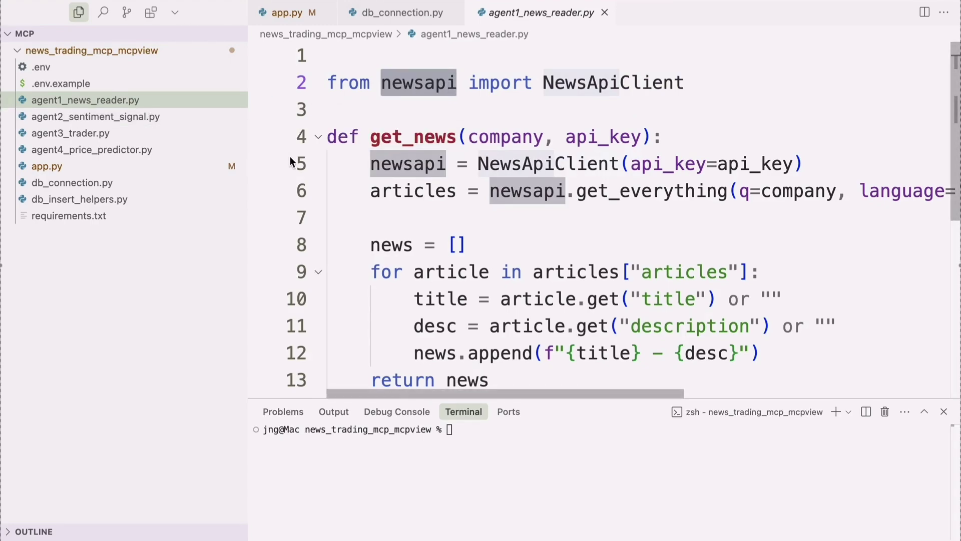
scroll(422, 240, "down", 3)
scroll(421, 239, "down", 2)
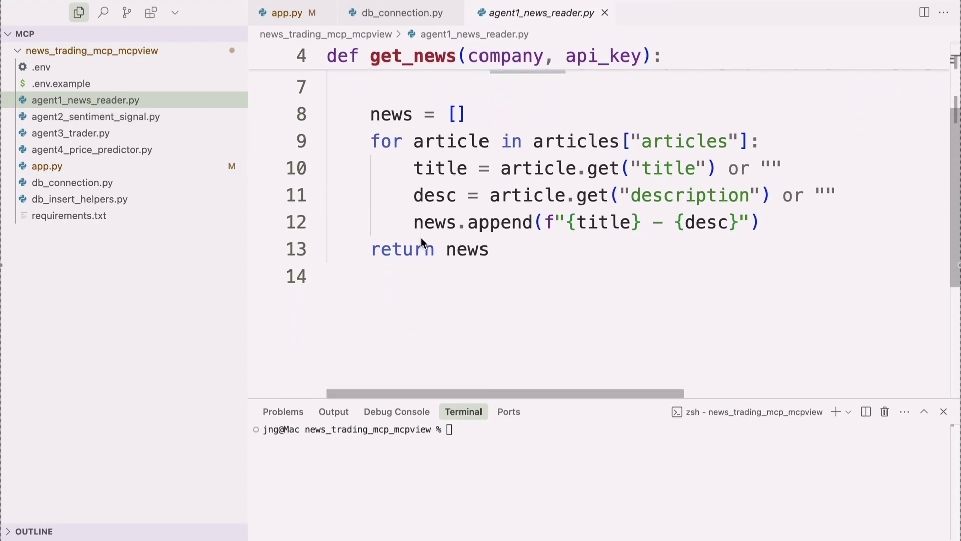
Open agent2_sentiment_signal.py and highlight the vaderSentiment import
left_click(146, 117)
scroll(441, 159, "up", 3)
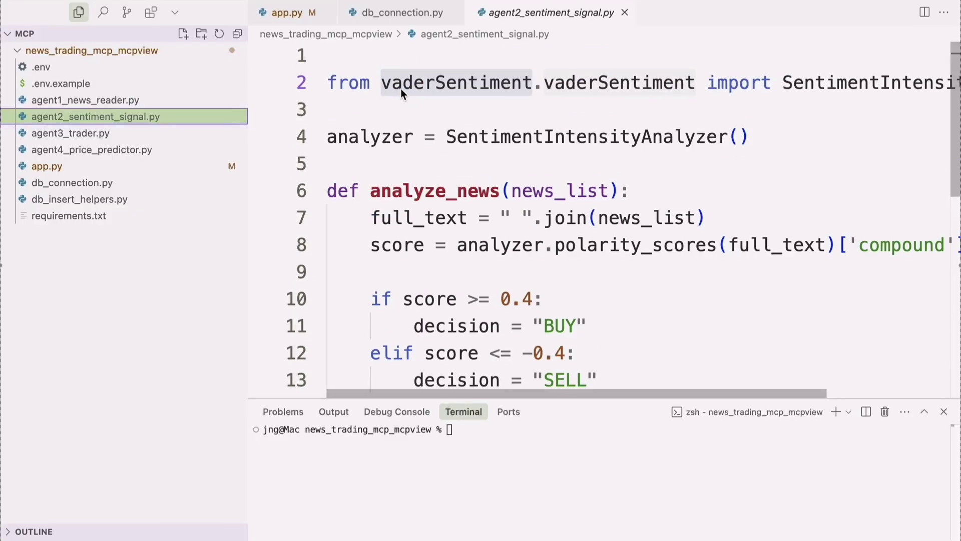
left_click_drag(380, 82, 501, 86)
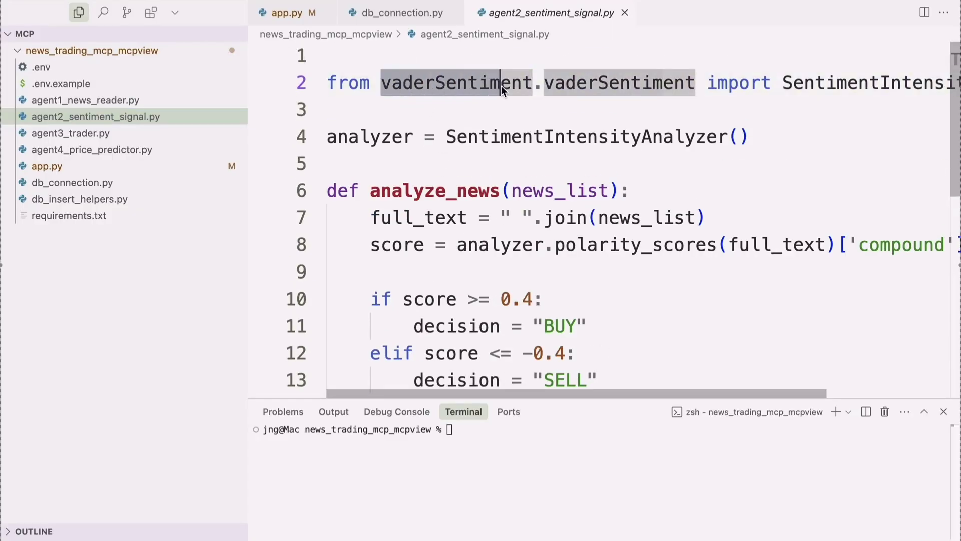
scroll(528, 109, "down", 2)
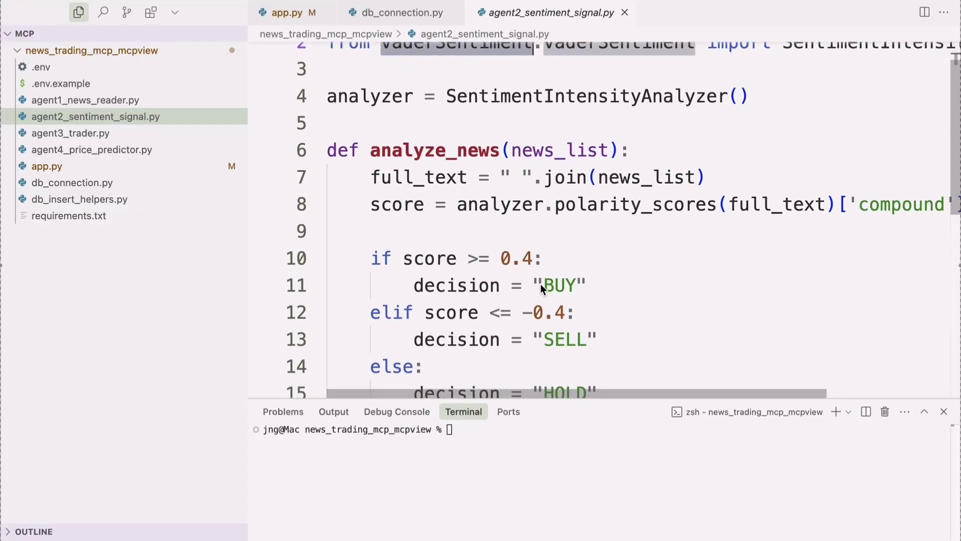
Highlight the 0.4 BUY and -0.4 SELL thresholds and the BUY, SELL, HOLD decisions
left_click(542, 258)
left_click_drag(542, 259, 503, 259)
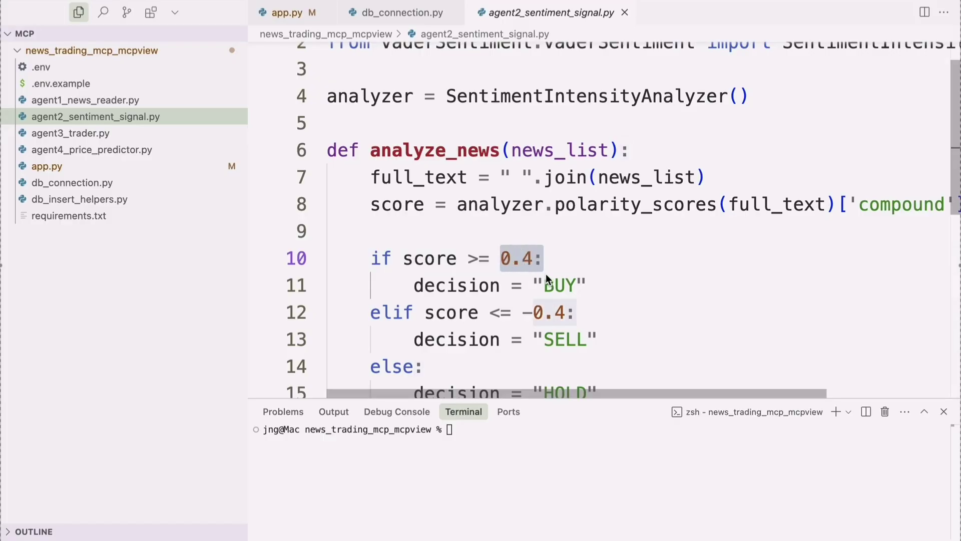
left_click(553, 284)
double_click(553, 285)
left_click_drag(566, 313, 523, 316)
double_click(563, 341)
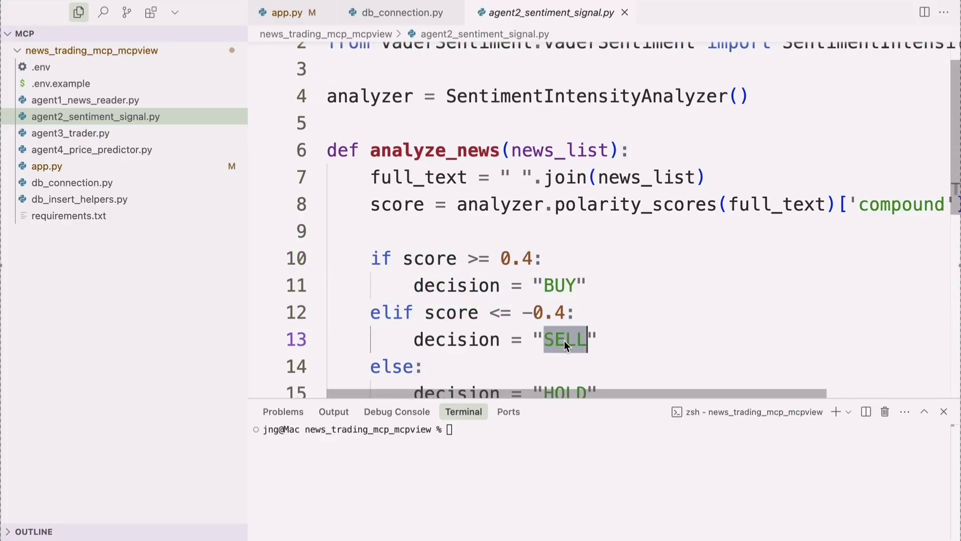
scroll(564, 340, "down", 1)
double_click(564, 359)
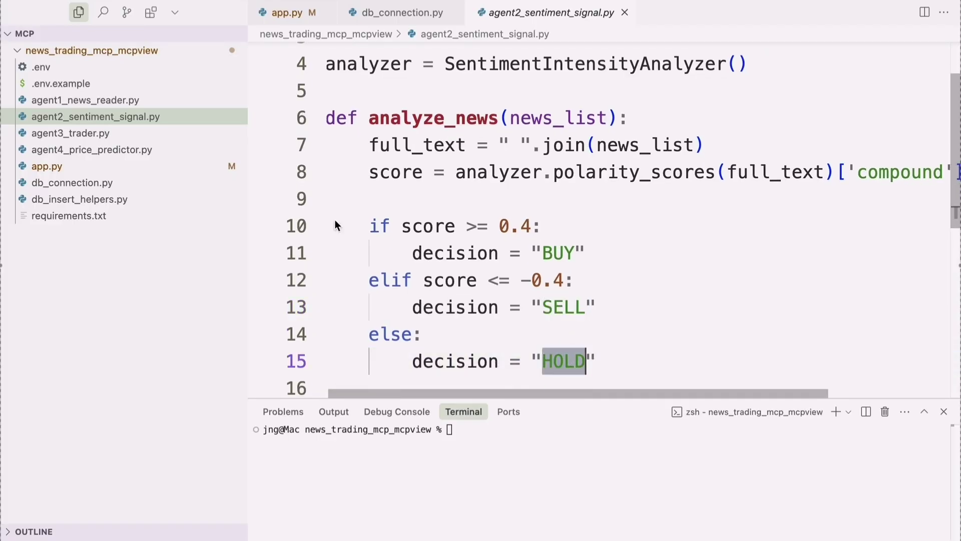
Open agent4_price_predictor.py and highlight its sklearn, keras and yfinance imports
left_click(141, 149)
scroll(416, 163, "up", 8)
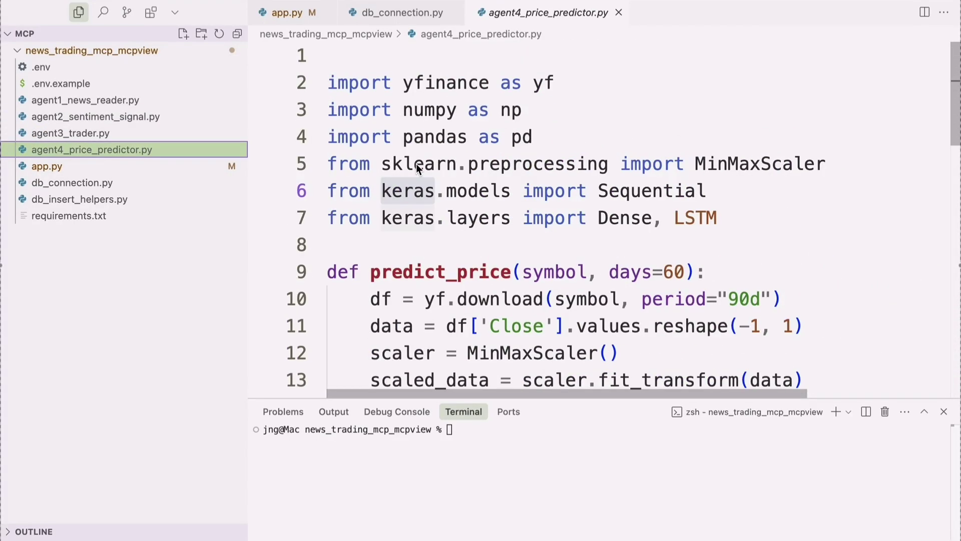
double_click(404, 164)
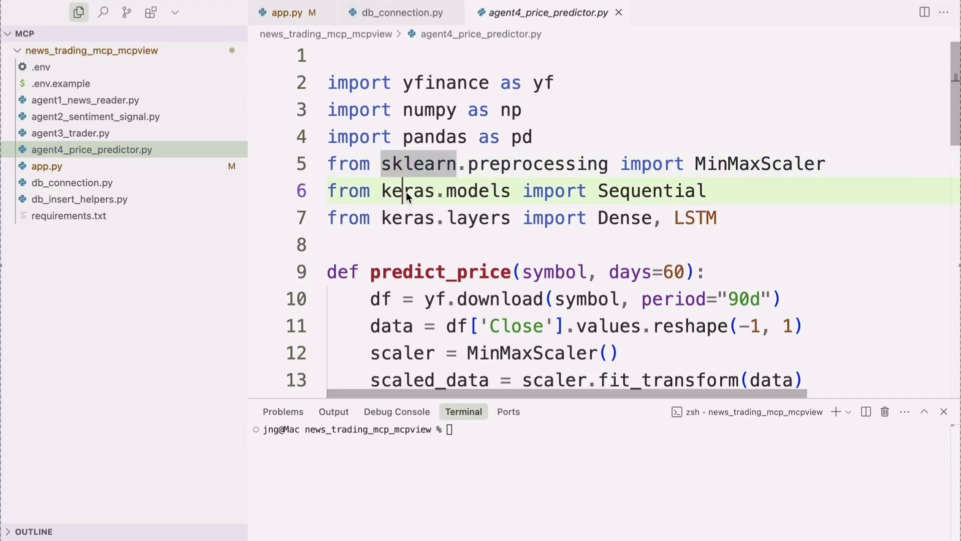
double_click(407, 191)
double_click(411, 221)
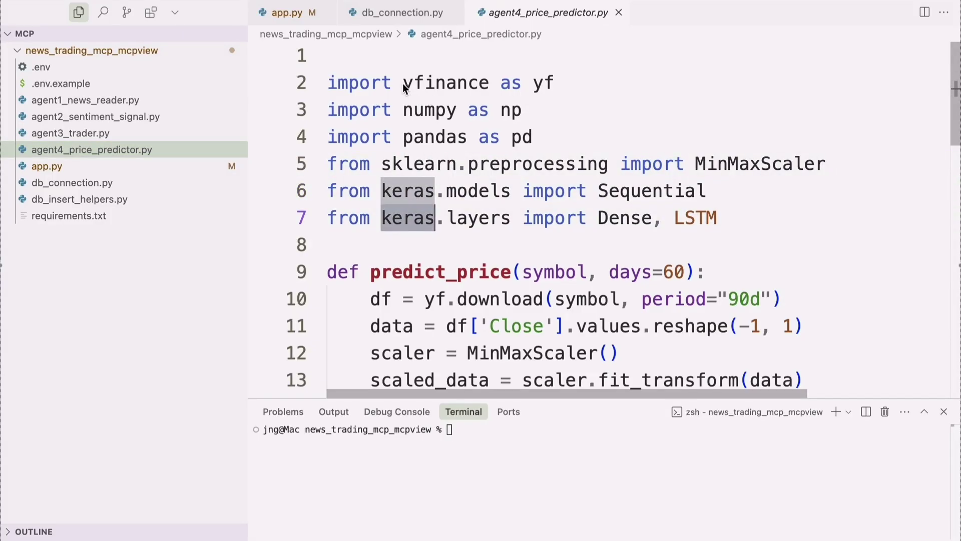
left_click_drag(402, 83, 490, 83)
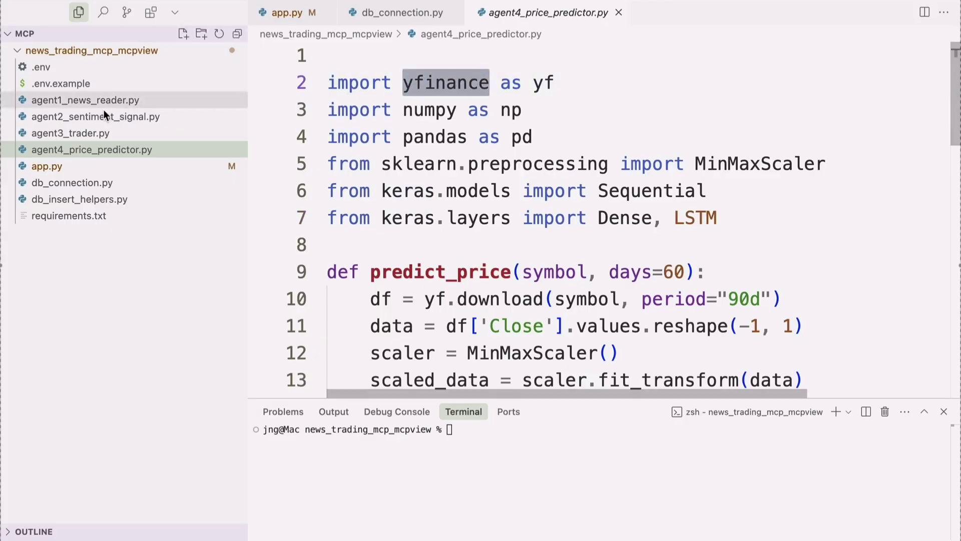
Open agent3_trader.py and highlight the alpaca_trade_api import
left_click(91, 133)
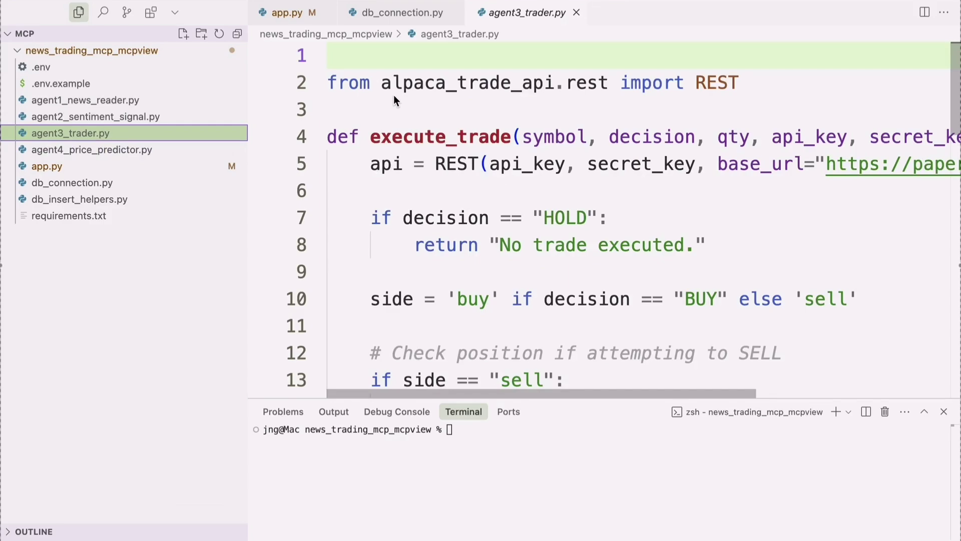
left_click_drag(383, 83, 448, 83)
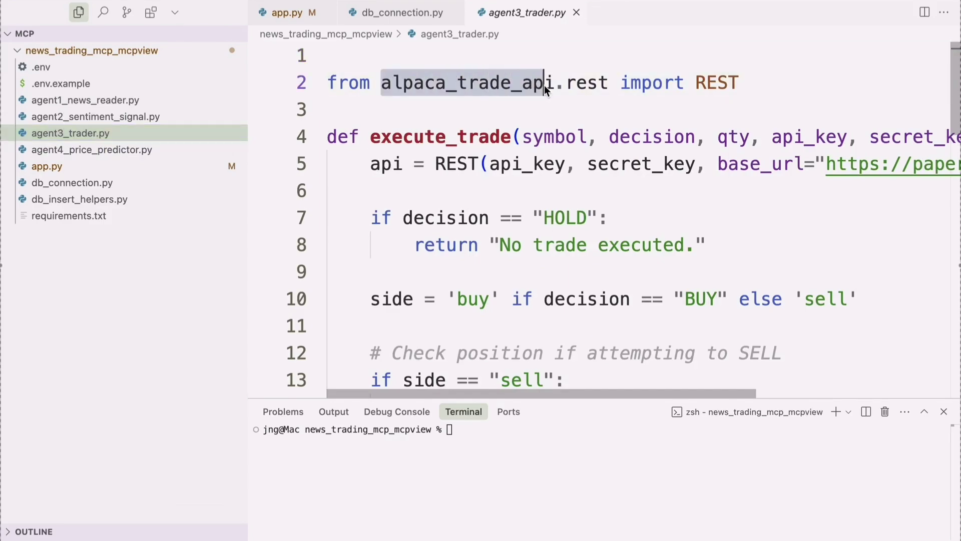
left_click_drag(544, 85, 557, 85)
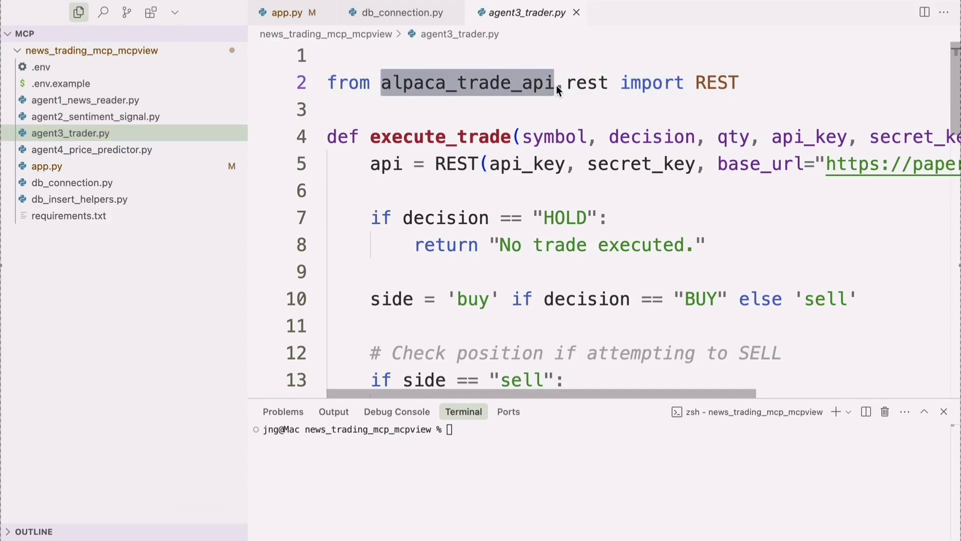
Scroll through app.py to the context dictionary with company, news and sentiment
left_click(74, 166)
scroll(439, 119, "up", 6)
scroll(439, 119, "down", 3)
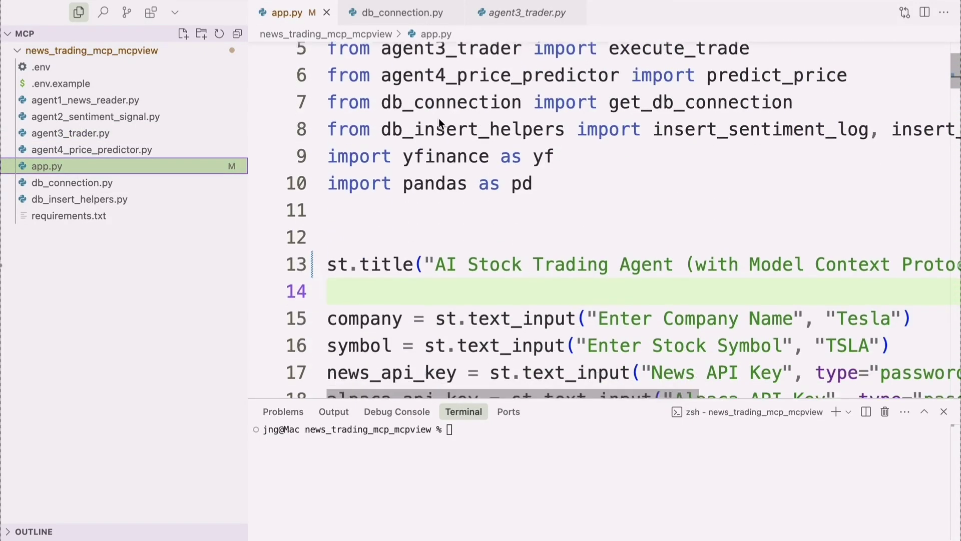
scroll(440, 129, "down", 5)
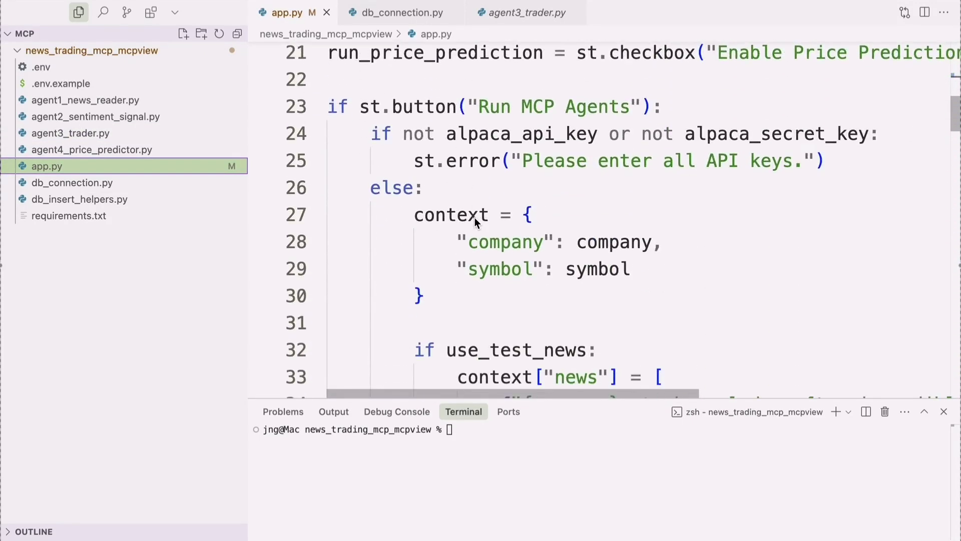
scroll(429, 179, "down", 1)
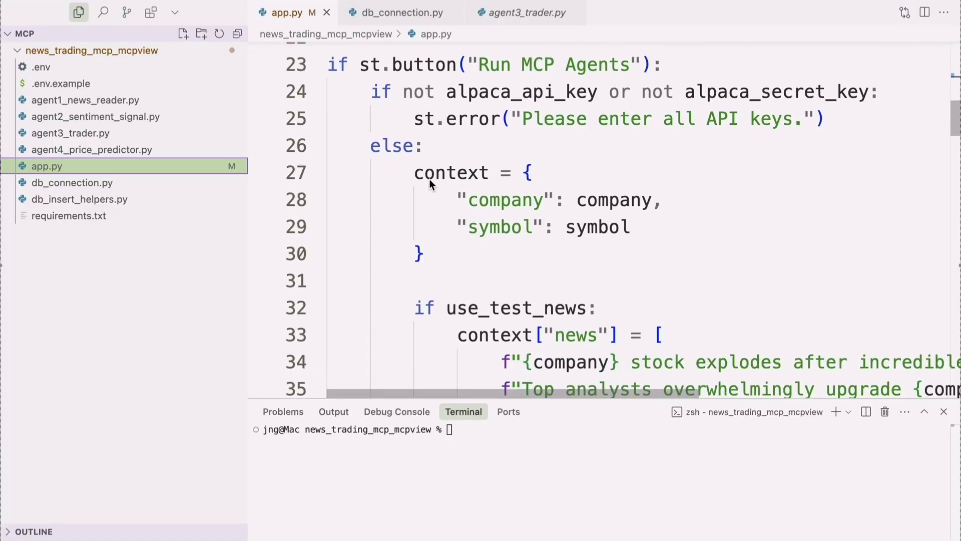
left_click_drag(414, 171, 424, 253)
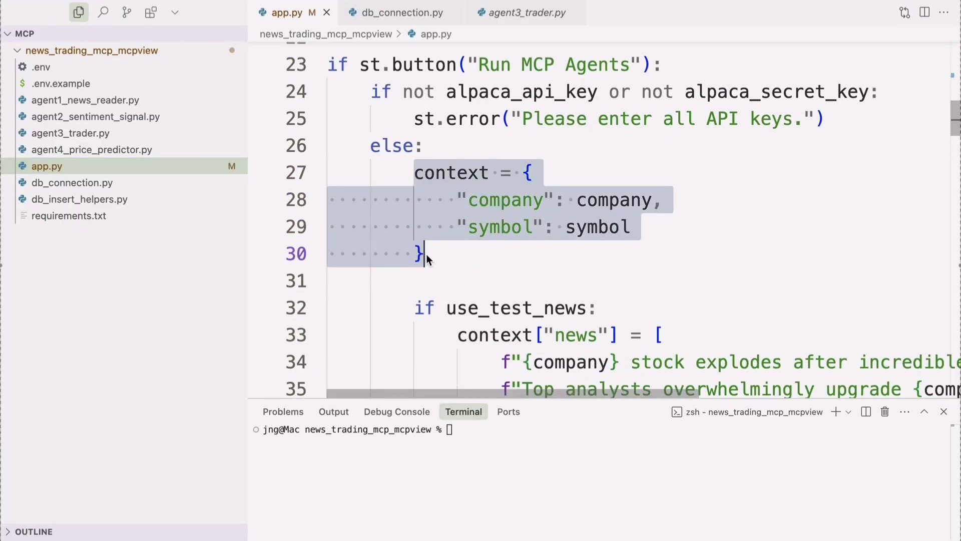
scroll(426, 253, "down", 2)
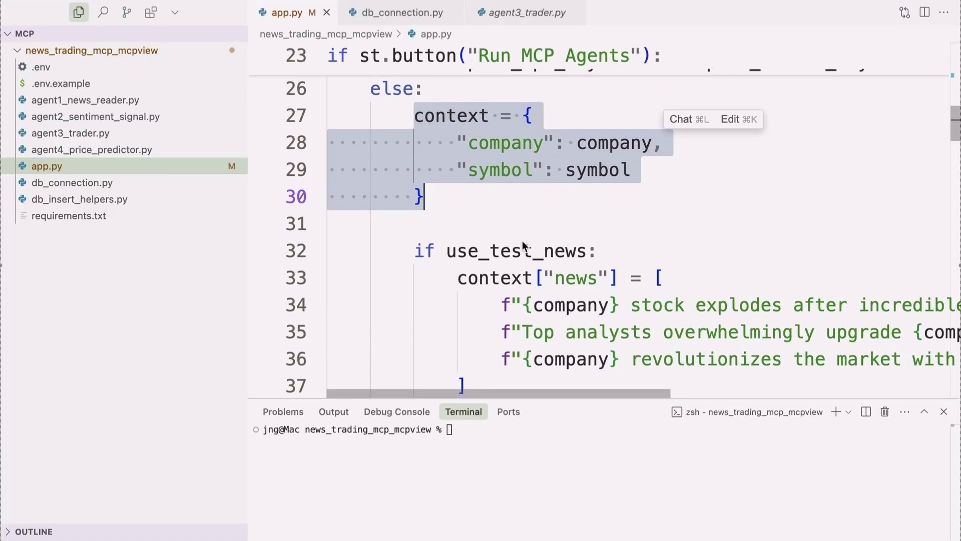
Highlight every use of context in app.py, then move to the newsapi.org website
left_click(503, 281)
scroll(503, 282, "down", 5)
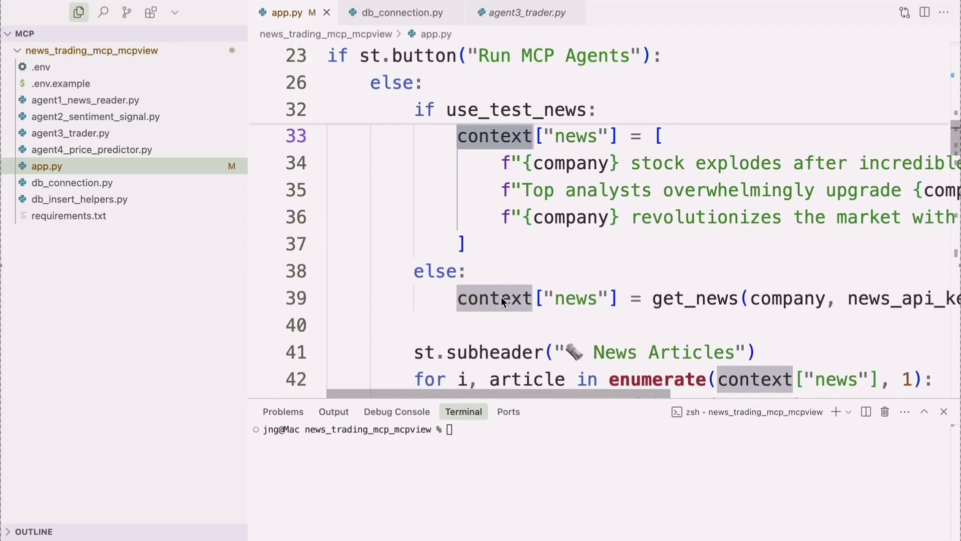
scroll(502, 300, "down", 5)
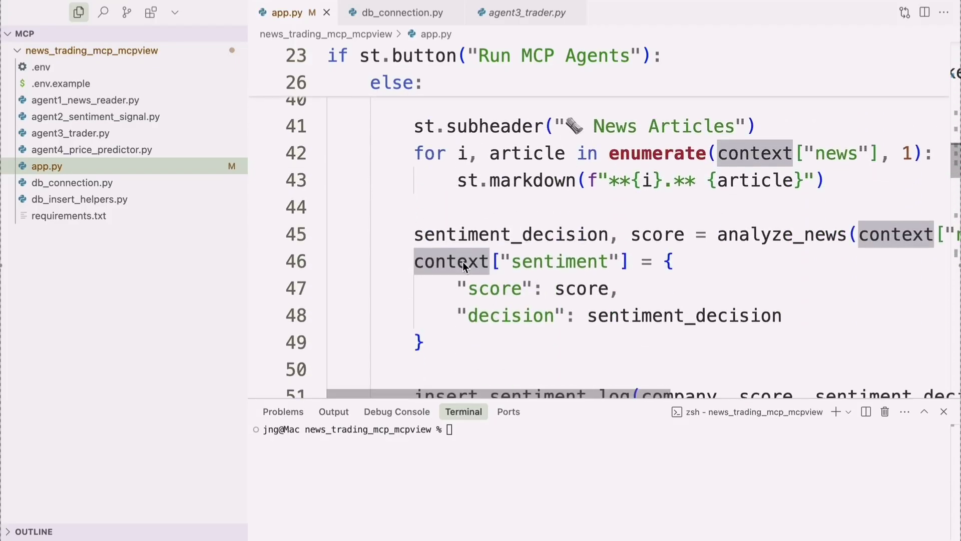
double_click(463, 261)
scroll(462, 260, "down", 3)
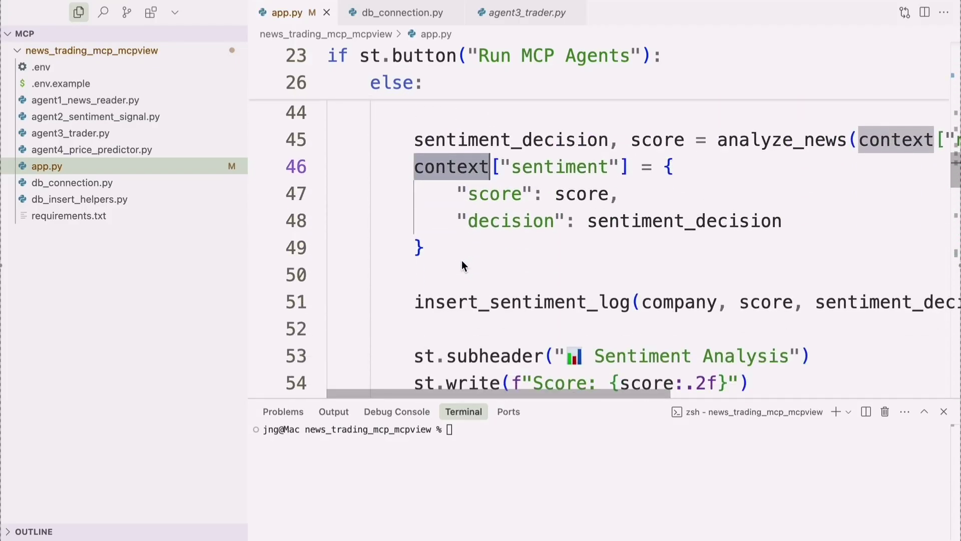
scroll(462, 260, "up", 5)
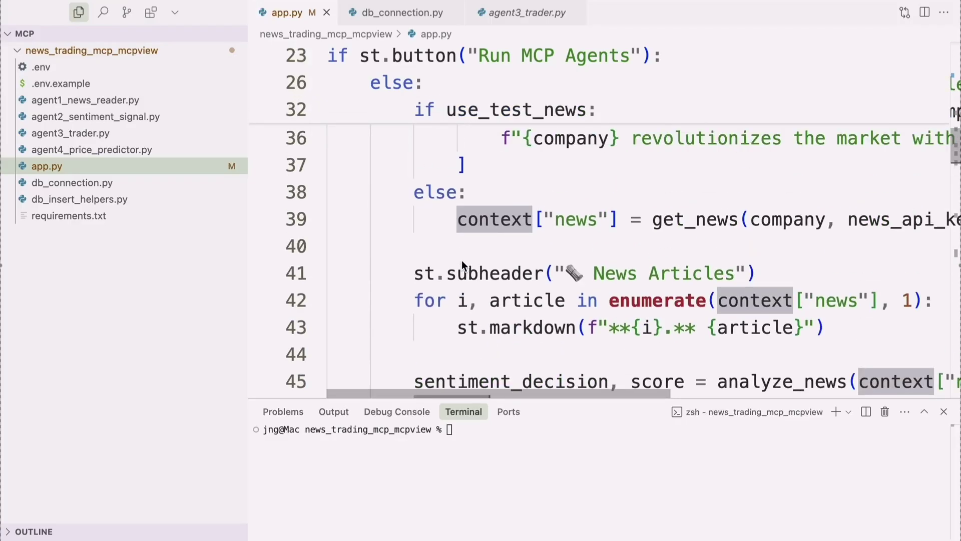
key("ctrl+Left")
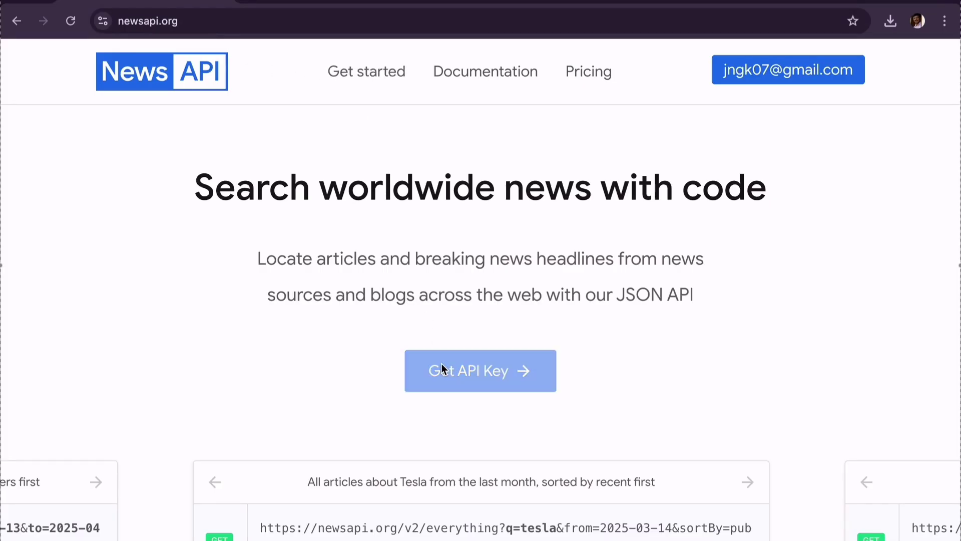
Browse the News API Get started and Documentation pages
left_click(369, 71)
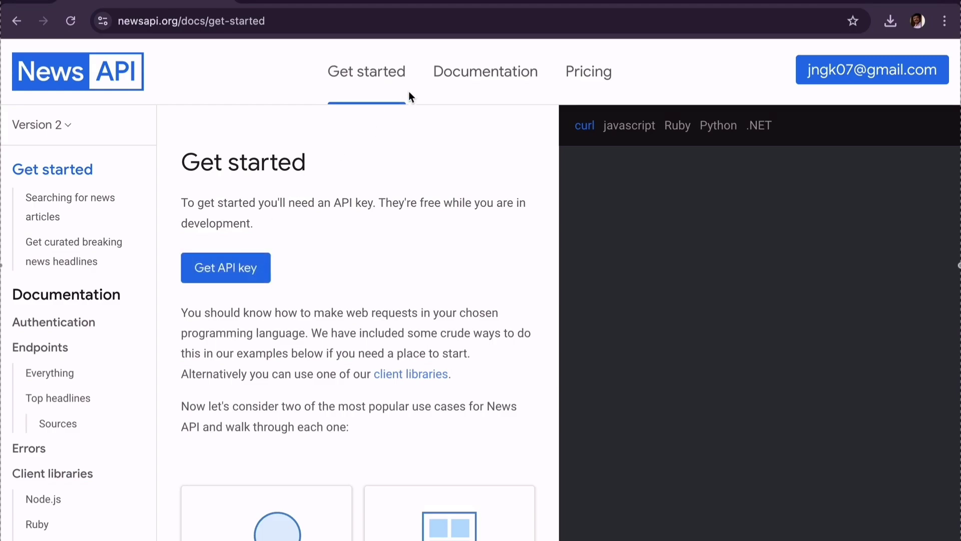
left_click(455, 73)
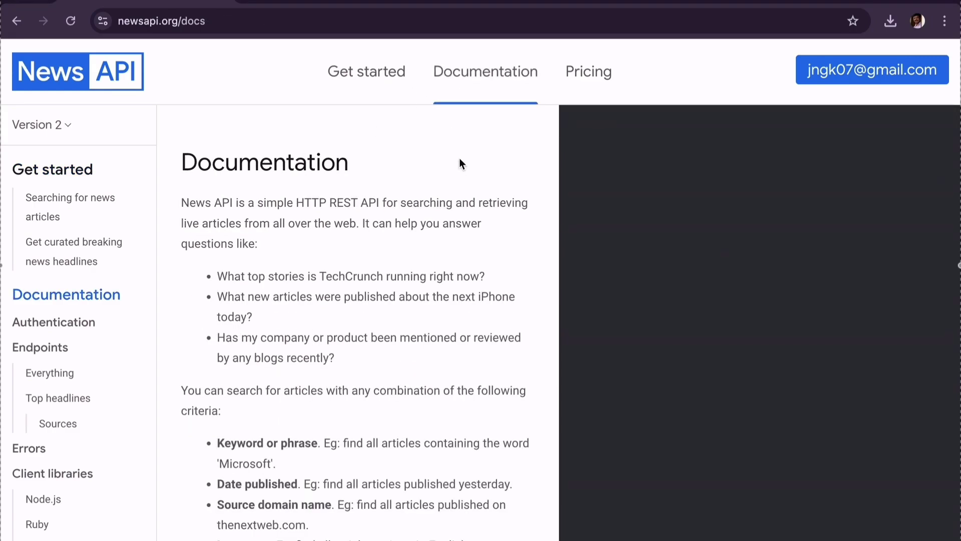
left_click(380, 76)
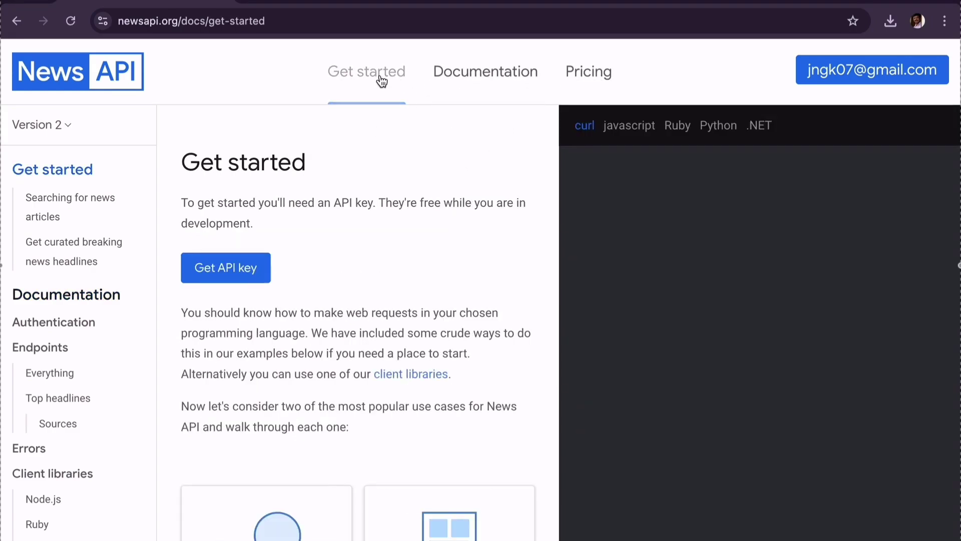
Go back twice in the browser and move to the Alpaca paper-trading dashboard
left_click(17, 21)
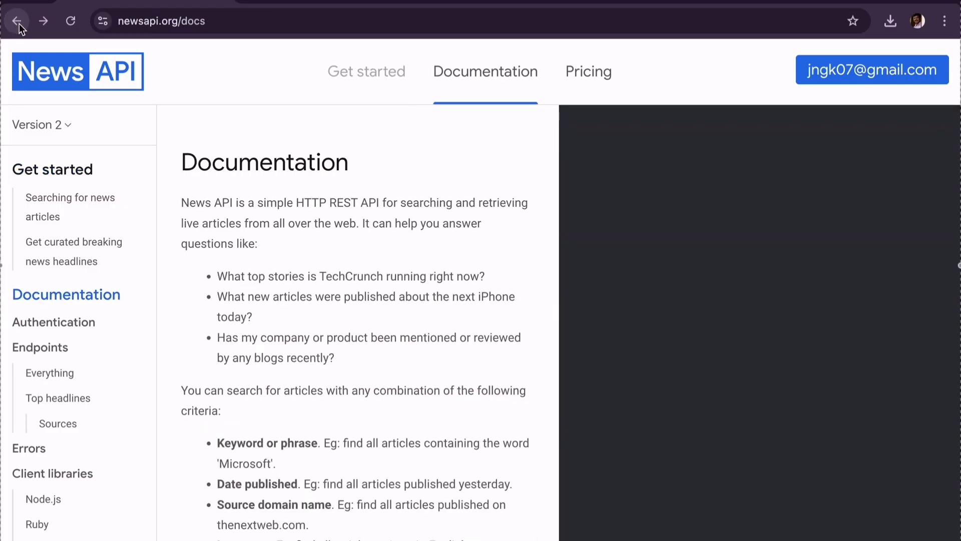
left_click(17, 21)
left_click(320, 1)
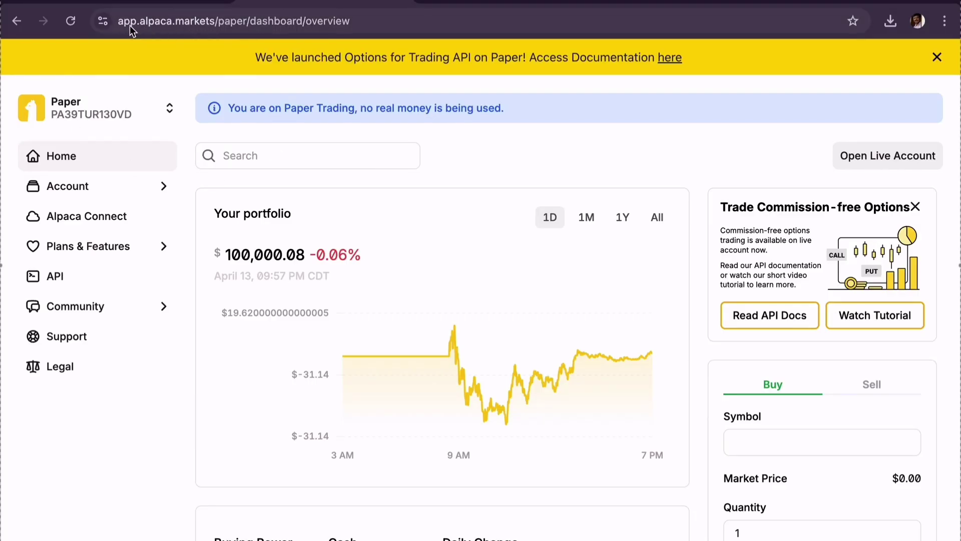
Look over the Alpaca trading-accounts list and the Alpaca introduction docs
left_click(84, 109)
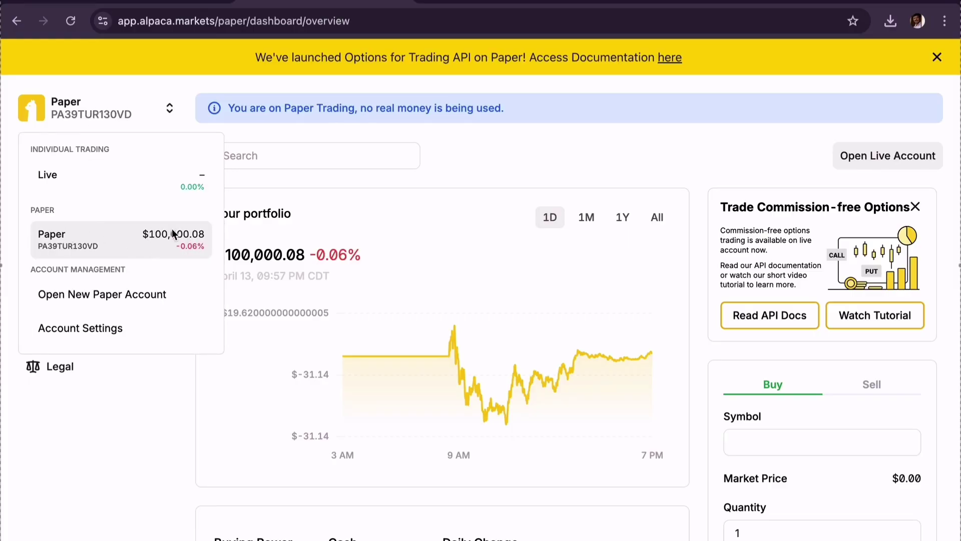
left_click(143, 421)
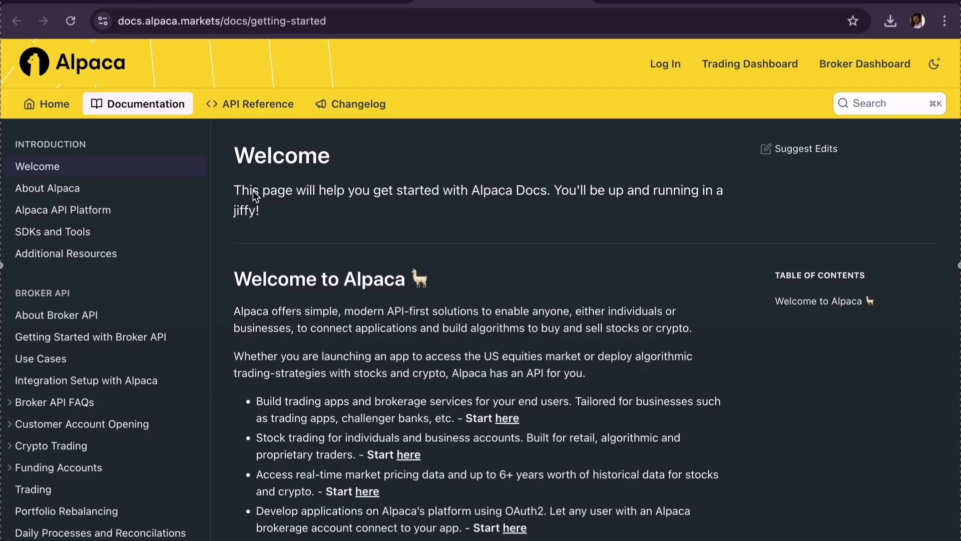
left_click_drag(234, 311, 409, 343)
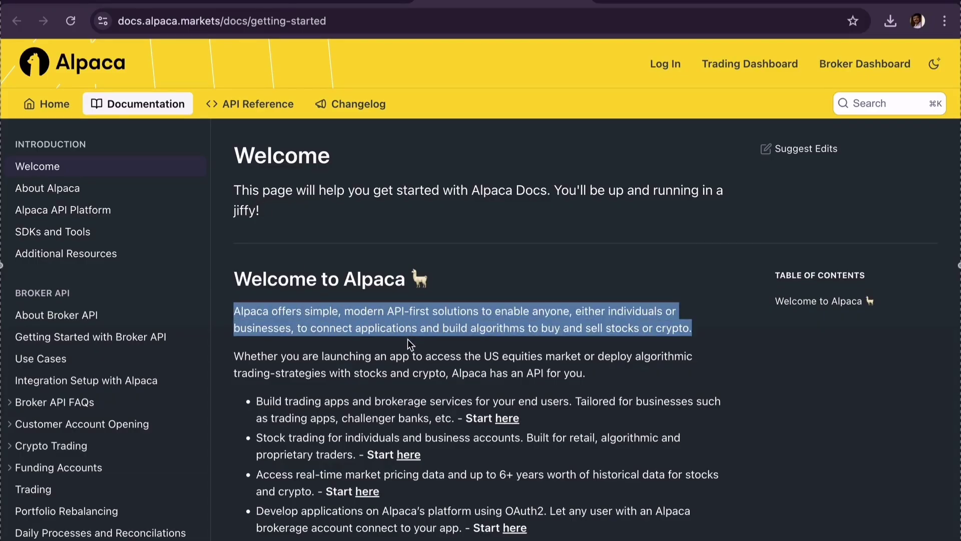
scroll(407, 338, "down", 3)
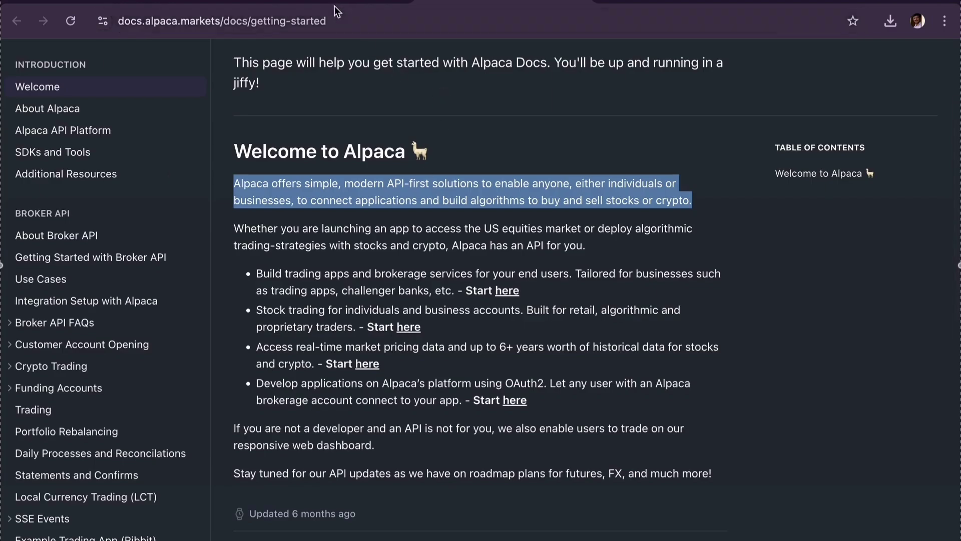
left_click(536, 2)
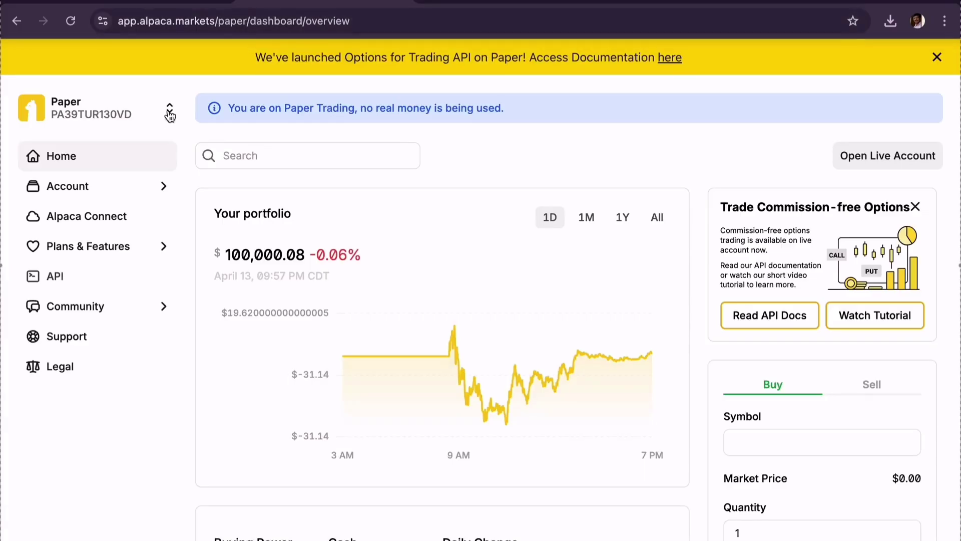
Check Alpaca Connect, then scroll the paper dashboard to the TSLA position and Recent Orders
left_click(103, 216)
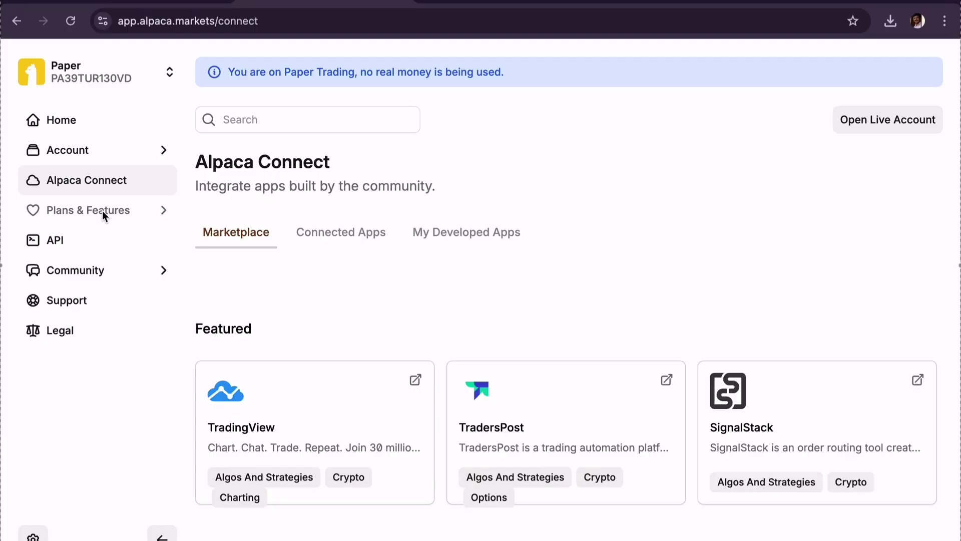
left_click(354, 221)
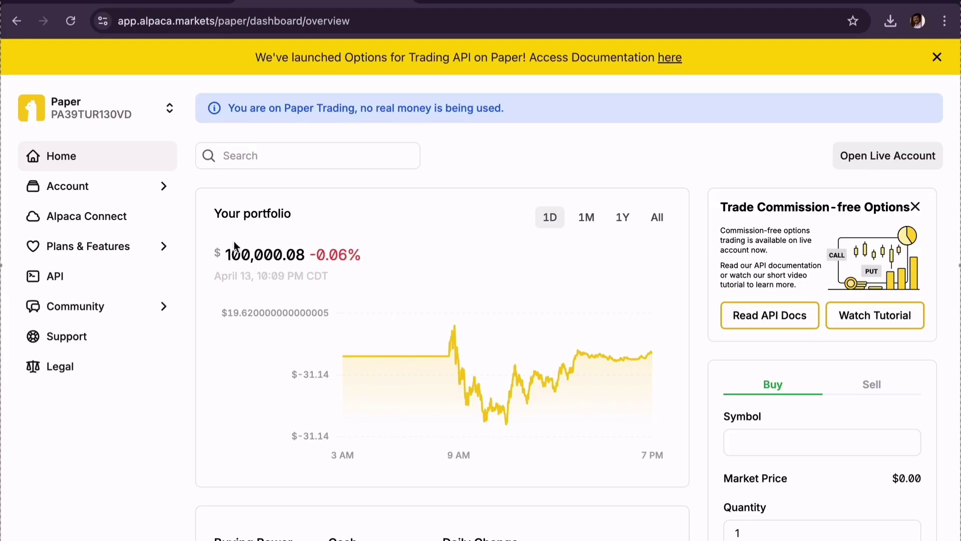
scroll(347, 253, "down", 6)
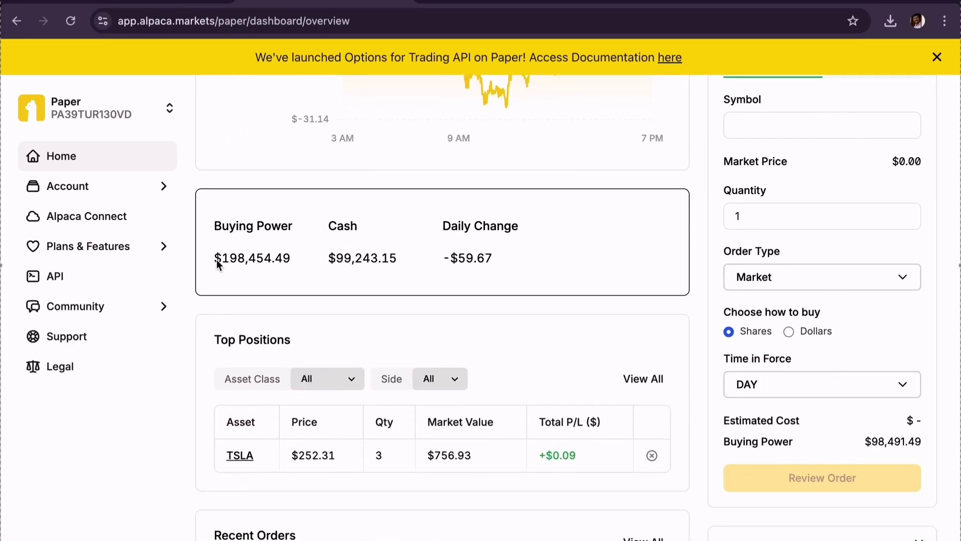
scroll(339, 364, "down", 2)
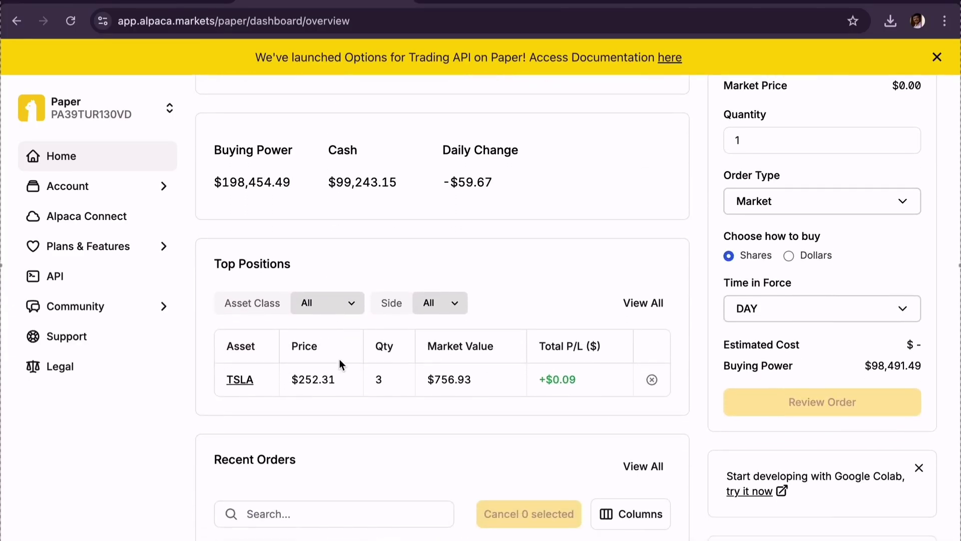
scroll(340, 359, "down", 3)
scroll(294, 358, "down", 2)
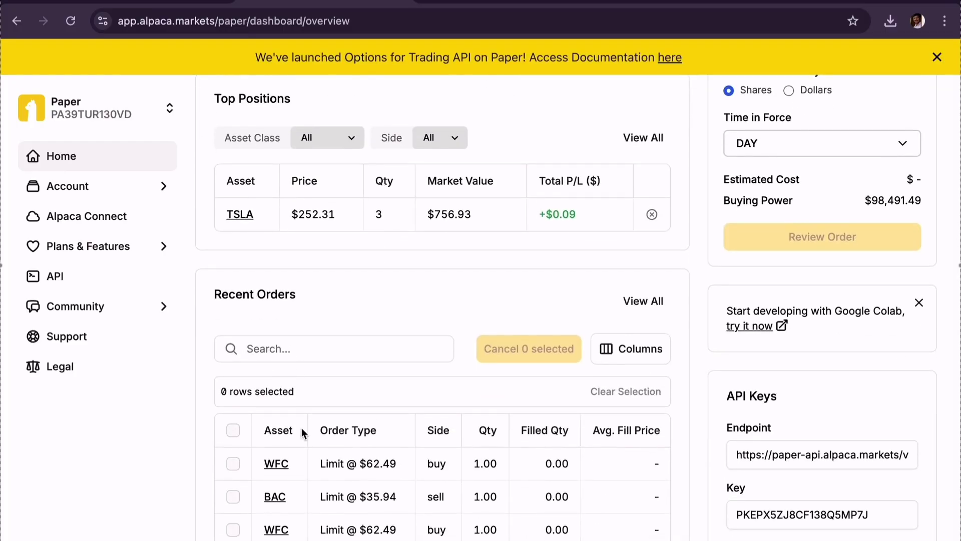
scroll(301, 427, "down", 5)
scroll(365, 306, "down", 3)
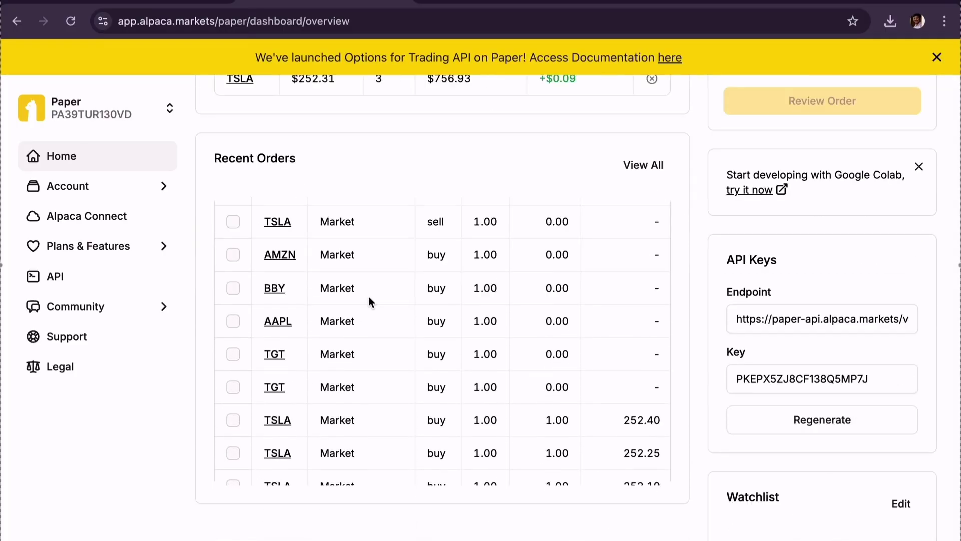
scroll(369, 366, "down", 5)
scroll(370, 371, "up", 10)
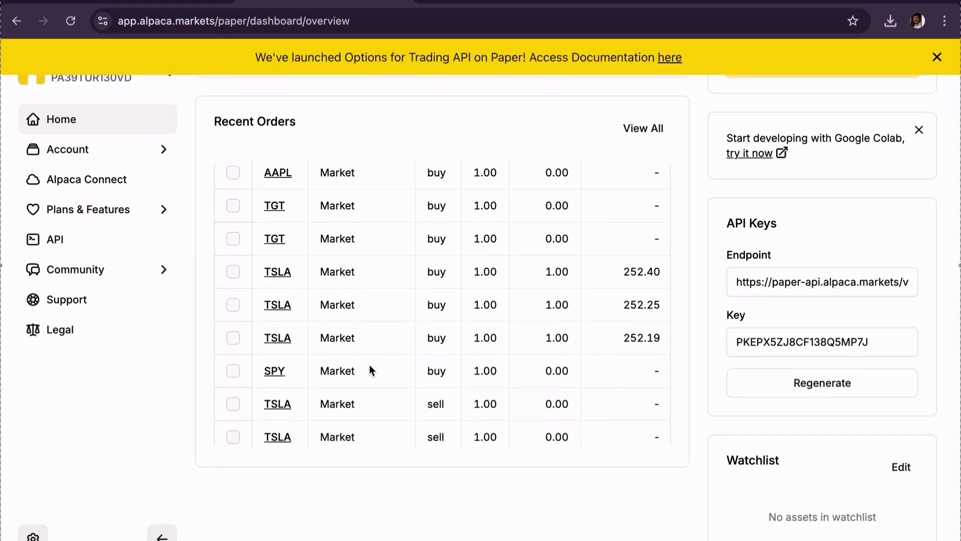
Scroll through the stockAgent repo's files and README on GitHub, then return to Cursor's app.py
key("ctrl+Tab")
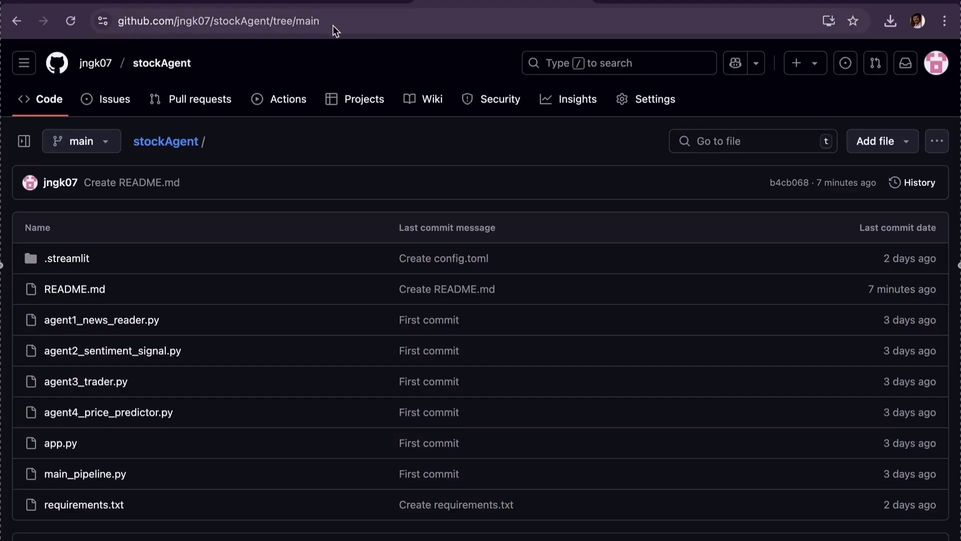
scroll(261, 302, "down", 5)
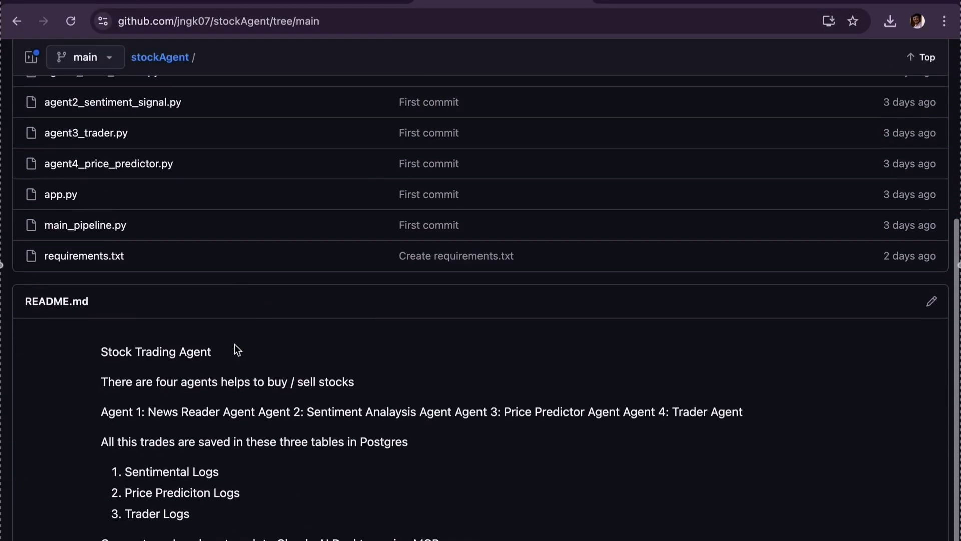
scroll(156, 375, "down", 1)
scroll(156, 375, "up", 3)
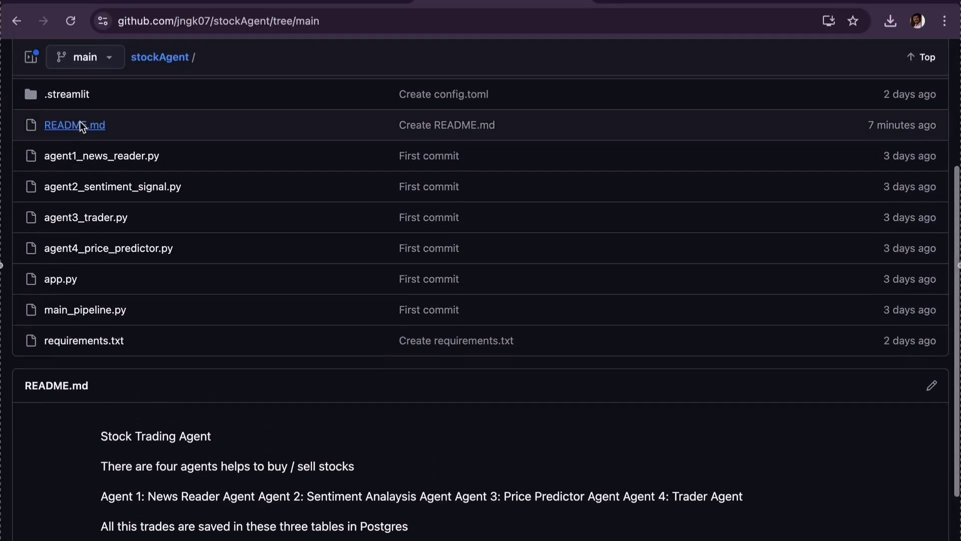
key("ctrl+Right")
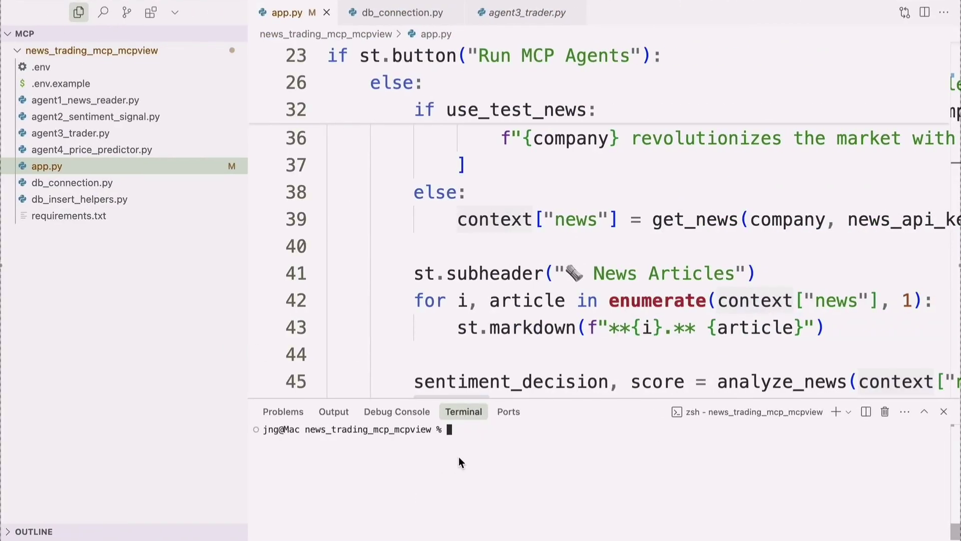
Rerun 'streamlit run app.py' from the terminal history to launch the app at localhost:8501
key("Up")
key("Up")
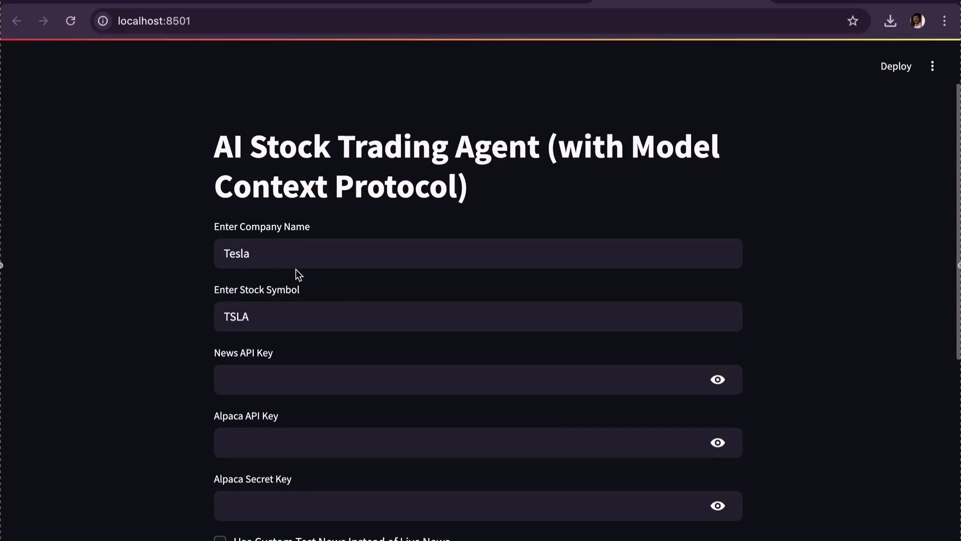
Go through the News API, Alpaca API key and Alpaca secret key fields
left_click_drag(221, 354, 273, 355)
left_click(259, 384)
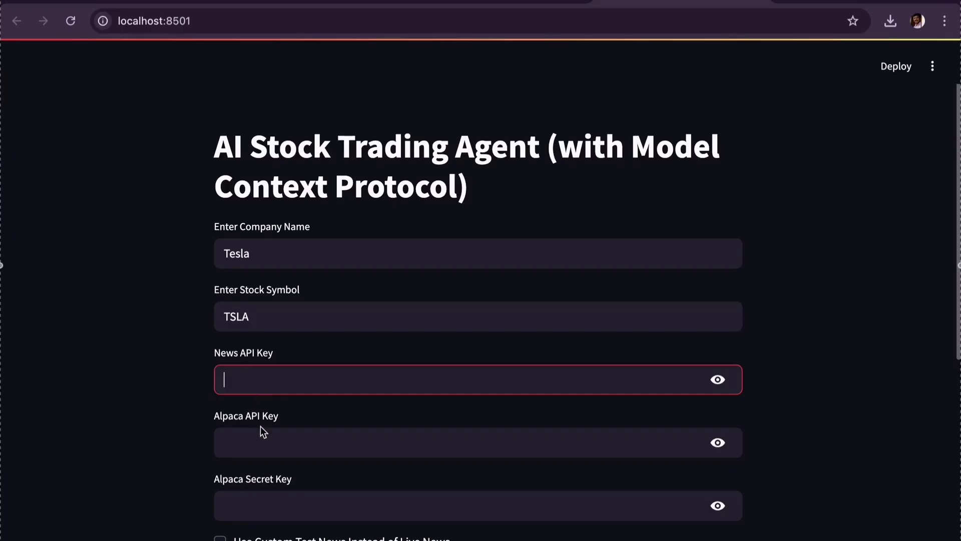
left_click(260, 438)
scroll(260, 436, "down", 1)
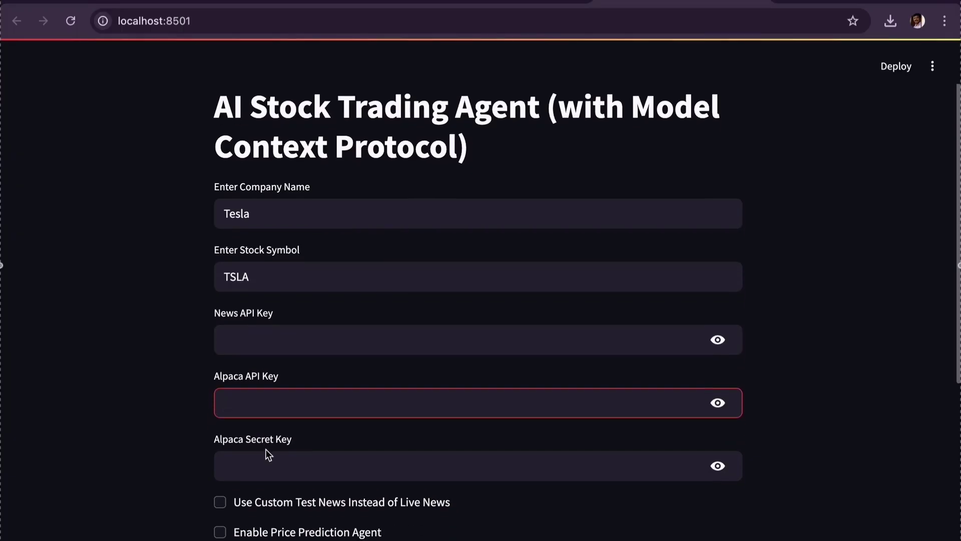
left_click(270, 460)
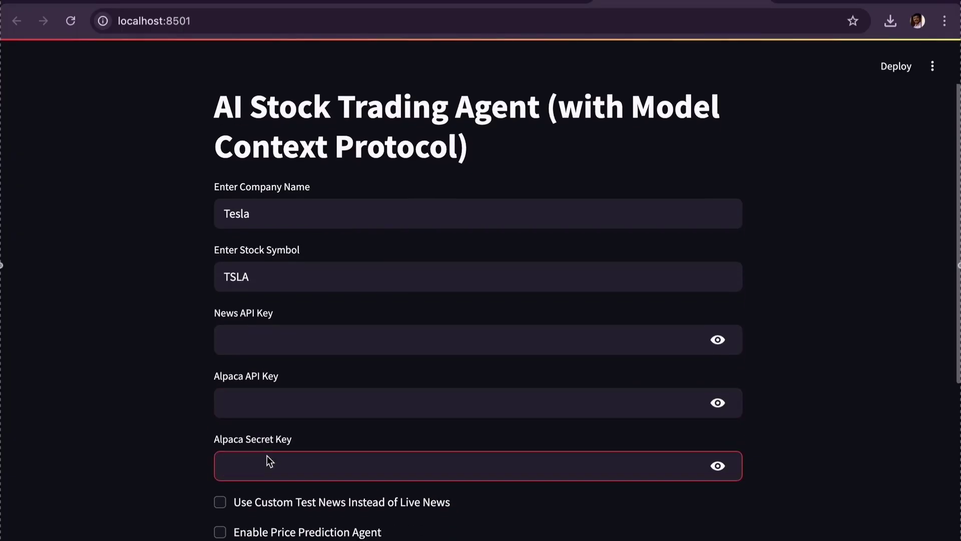
Tick Show Sentiment Logs, Show Price Predictions and Show Trade Logs
scroll(270, 461, "down", 5)
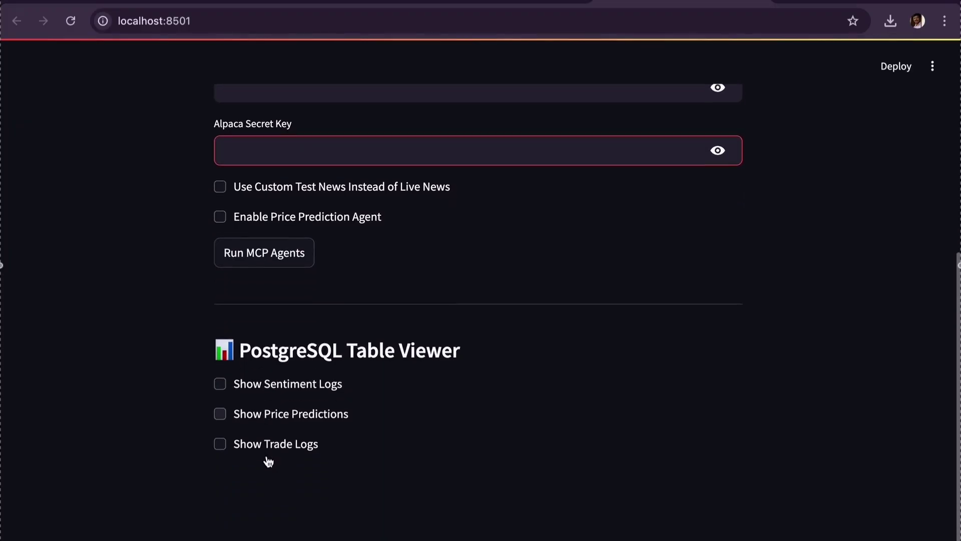
left_click(220, 386)
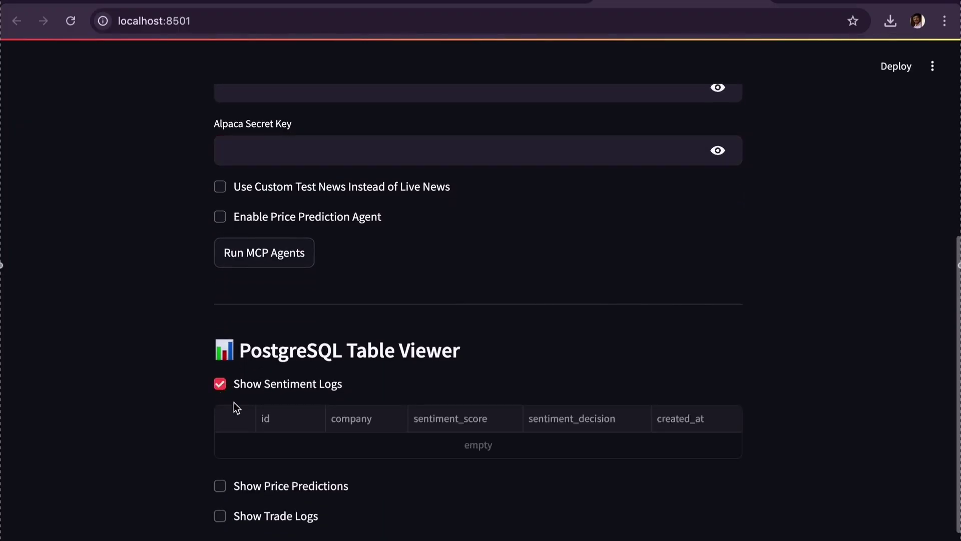
left_click(220, 486)
scroll(220, 486, "down", 3)
left_click(220, 470)
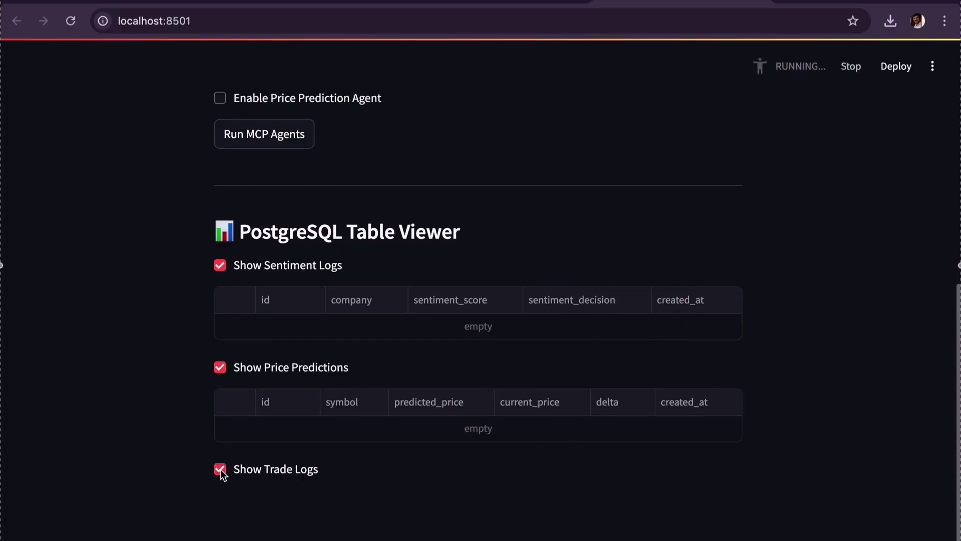
scroll(319, 440, "down", 2)
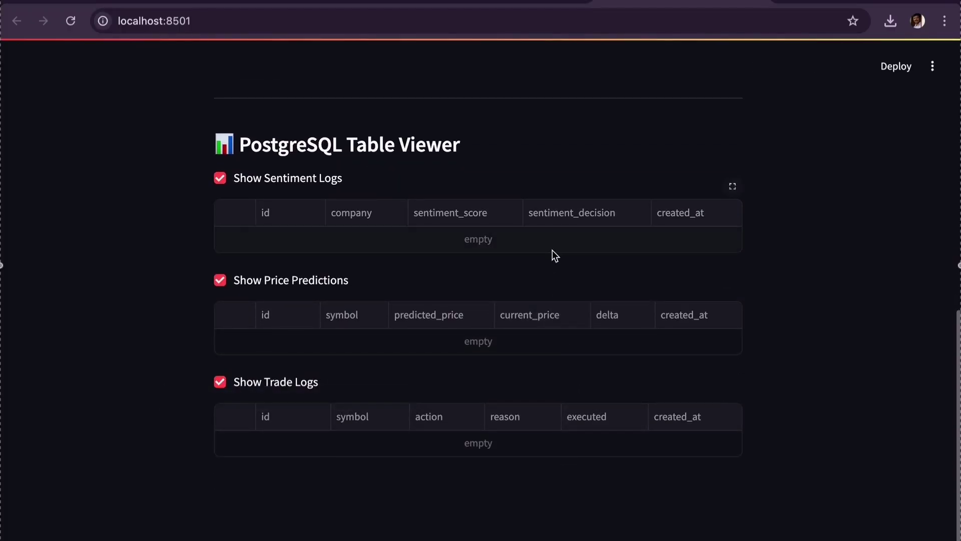
Rerun 'select * from sentiment_logs;' in DBeaver's SQL editor
key("ctrl+Right")
key("ctrl+Right")
key("ctrl+Right")
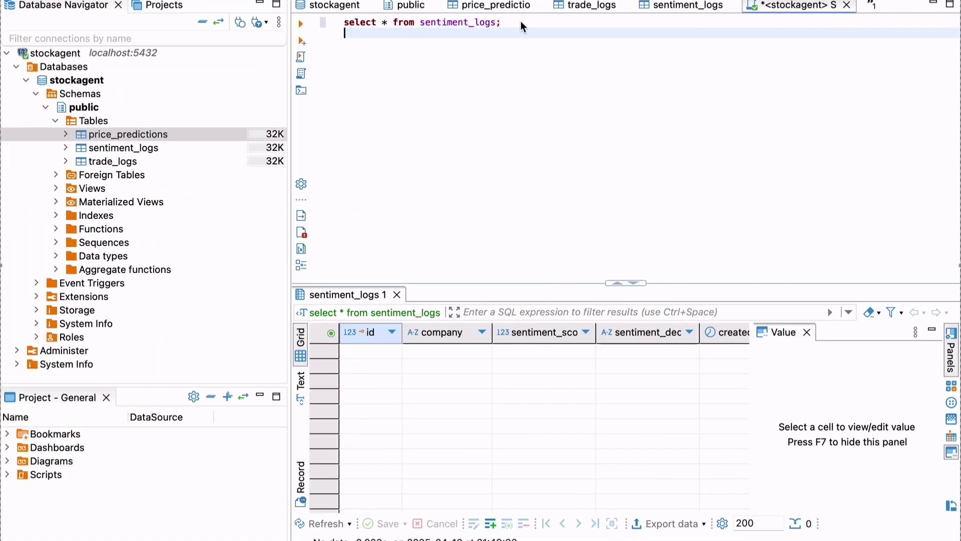
left_click_drag(521, 21, 381, 25)
left_click(303, 23)
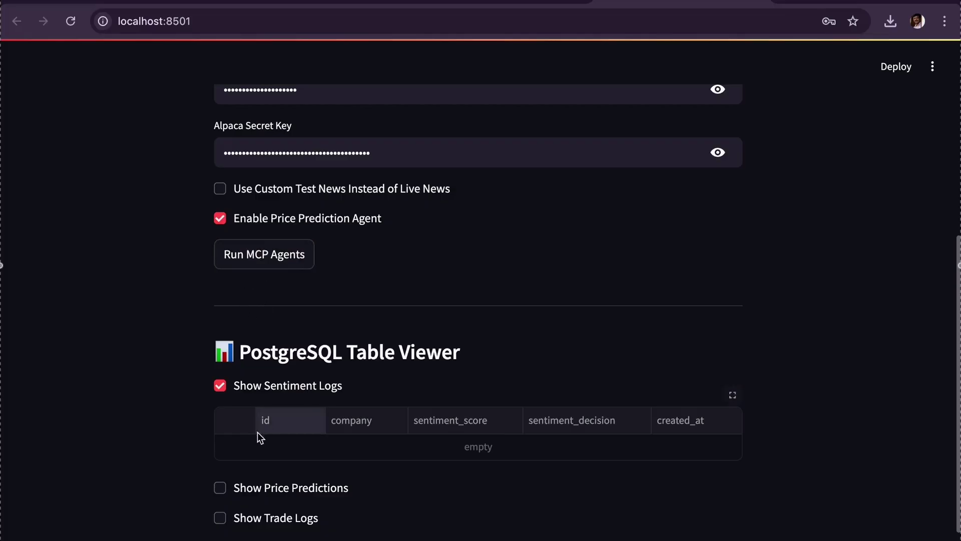
Show the trade logs table and run the MCP agents for Tesla
left_click(220, 521)
scroll(221, 526, "down", 2)
scroll(221, 525, "up", 3)
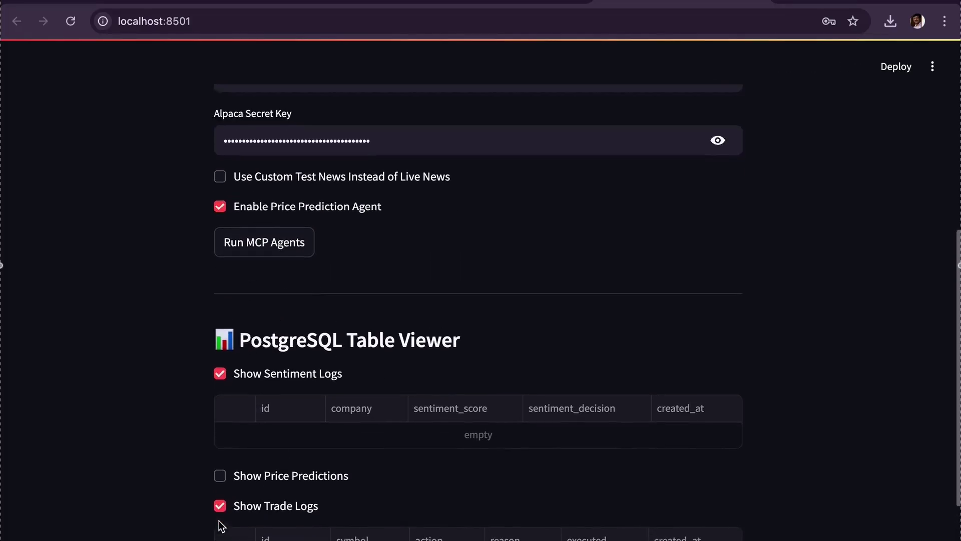
left_click(266, 331)
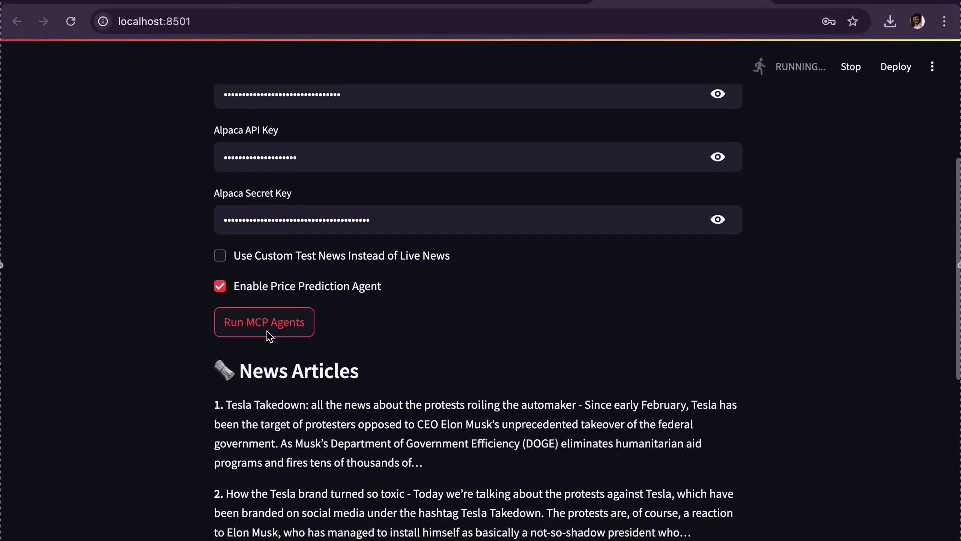
Review Tesla's -0.89 SELL signal and $260.98 prediction, then show the price predictions table
left_click_drag(226, 408, 350, 410)
scroll(350, 410, "down", 2)
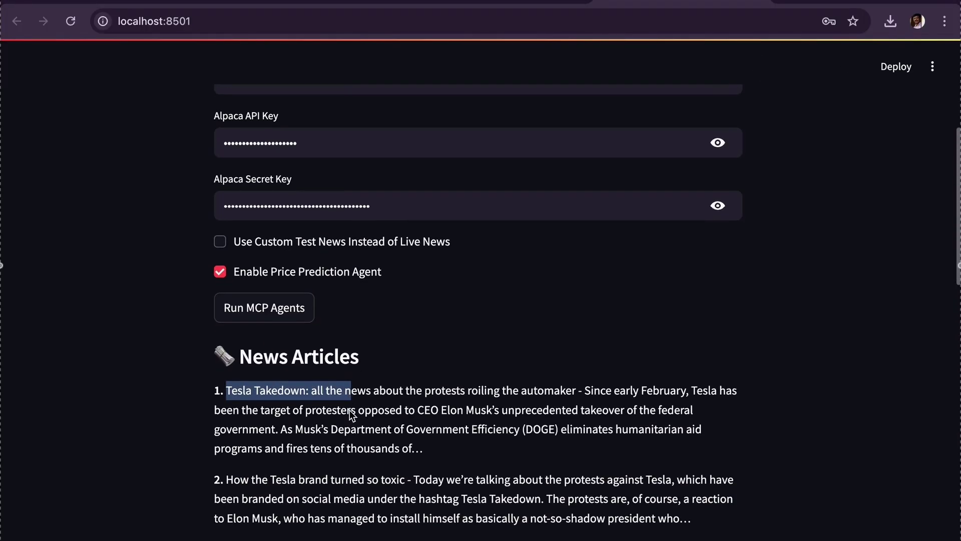
scroll(350, 410, "down", 2)
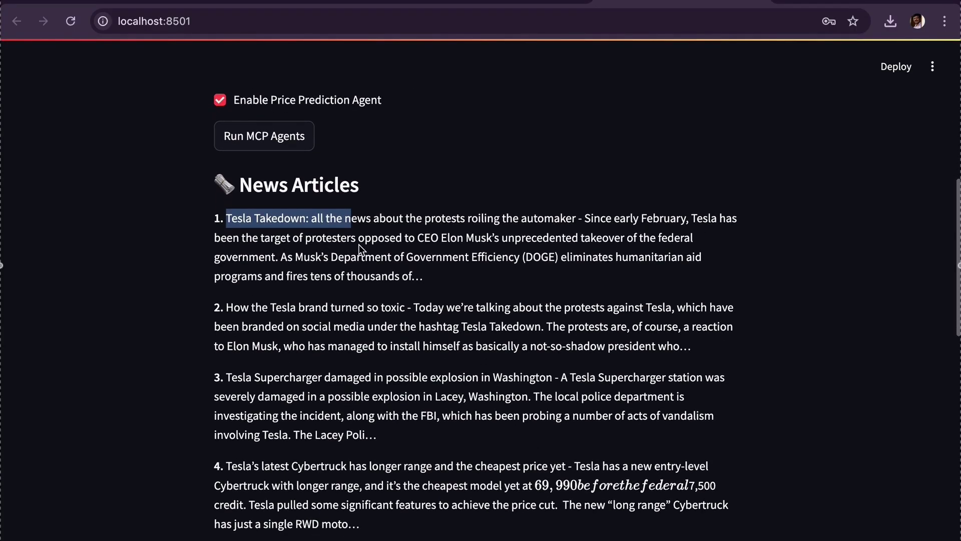
scroll(359, 245, "down", 4)
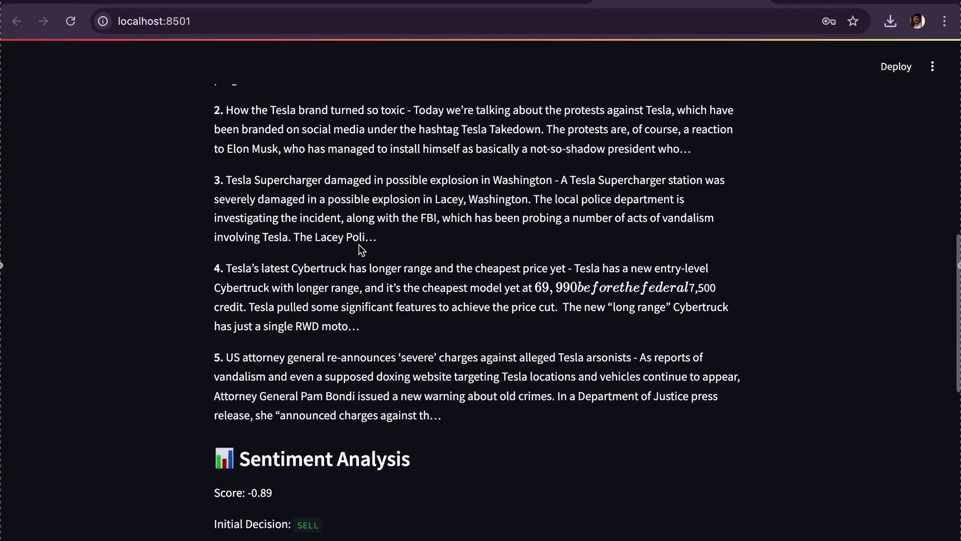
scroll(362, 249, "down", 5)
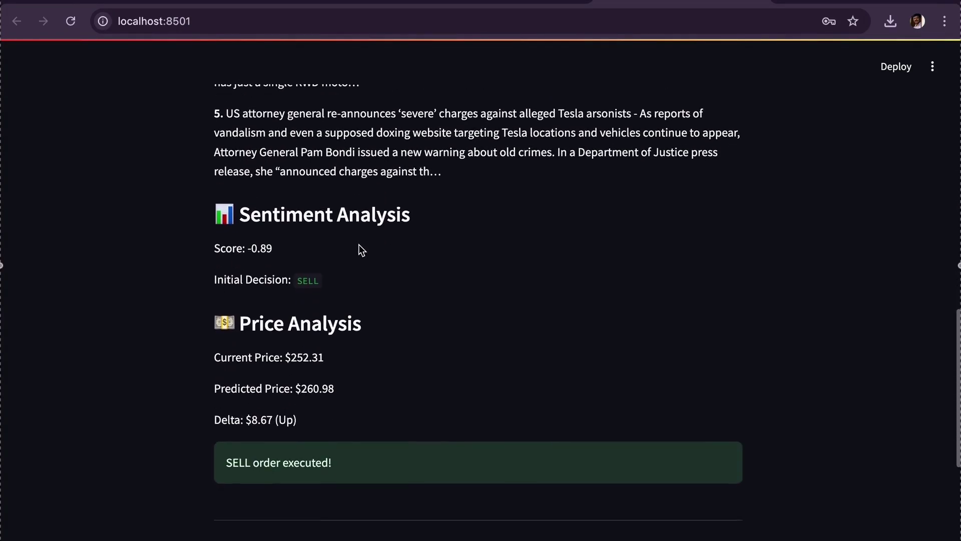
scroll(360, 249, "down", 1)
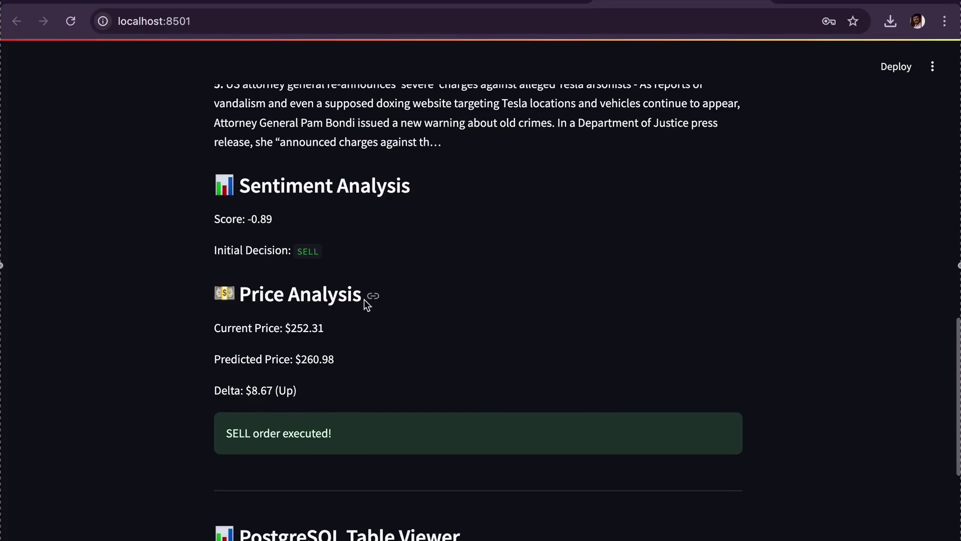
scroll(307, 367, "down", 3)
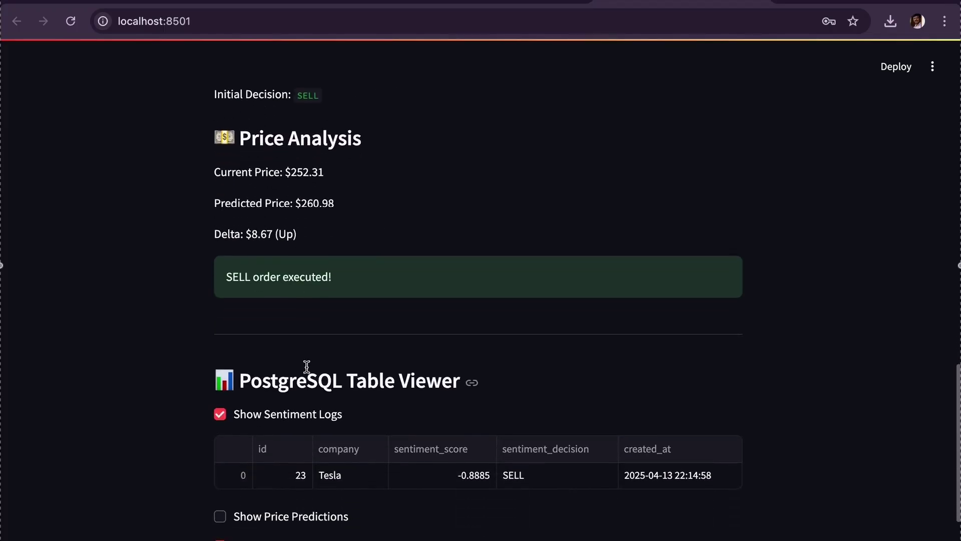
scroll(348, 464, "down", 2)
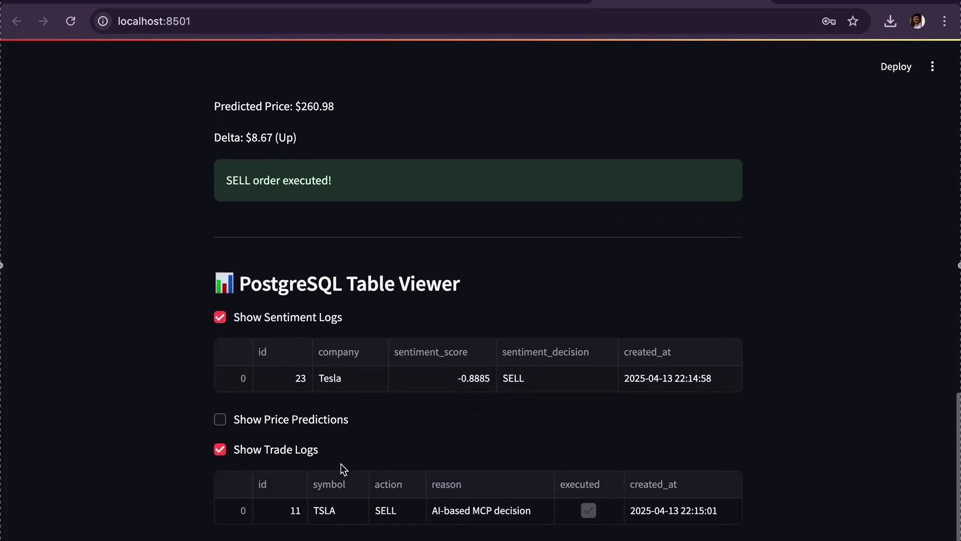
scroll(317, 438, "down", 2)
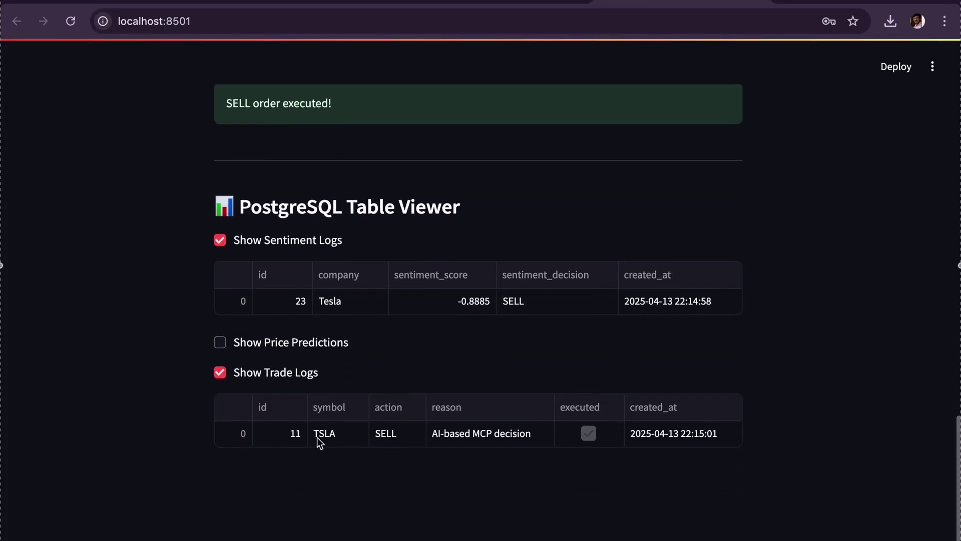
left_click(220, 345)
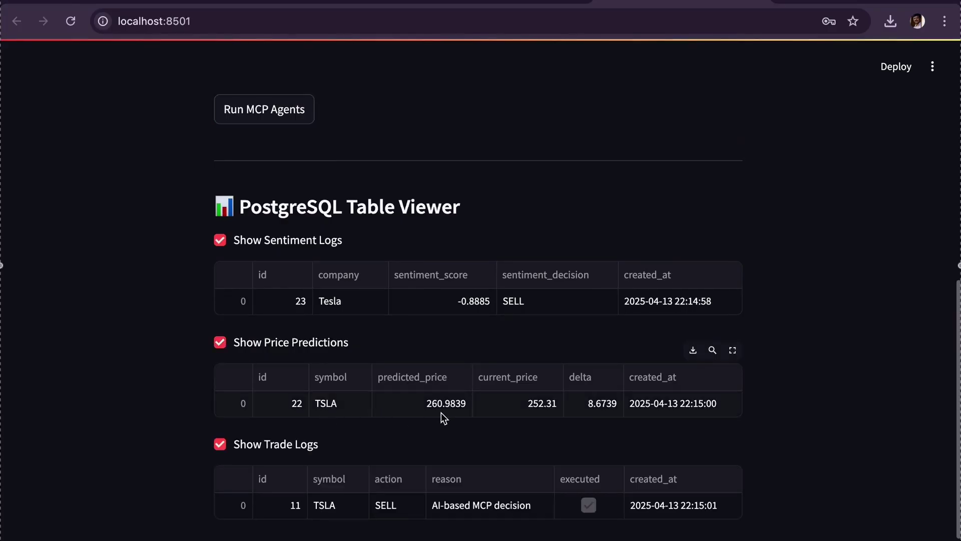
Change the company name and stock symbol to WFC and run the agents
scroll(441, 360, "up", 10)
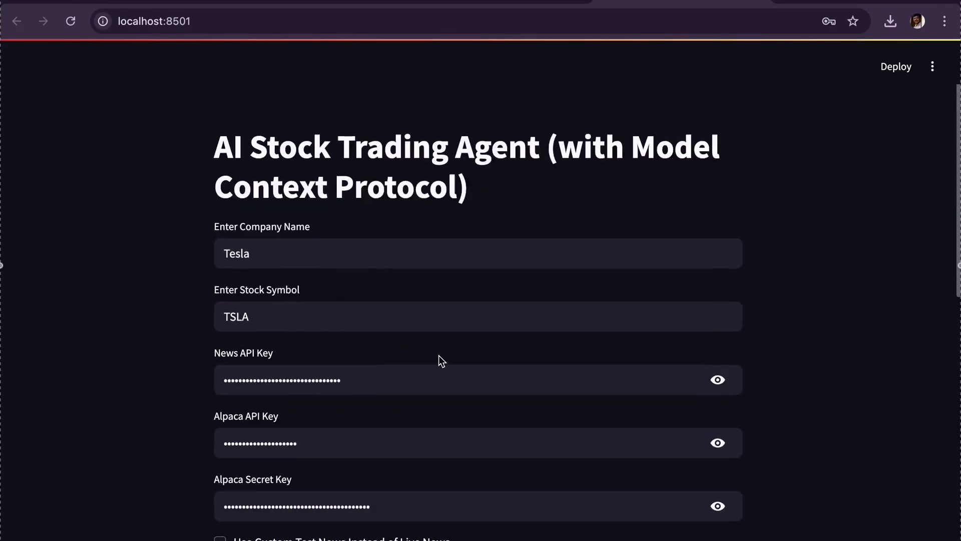
double_click(247, 254)
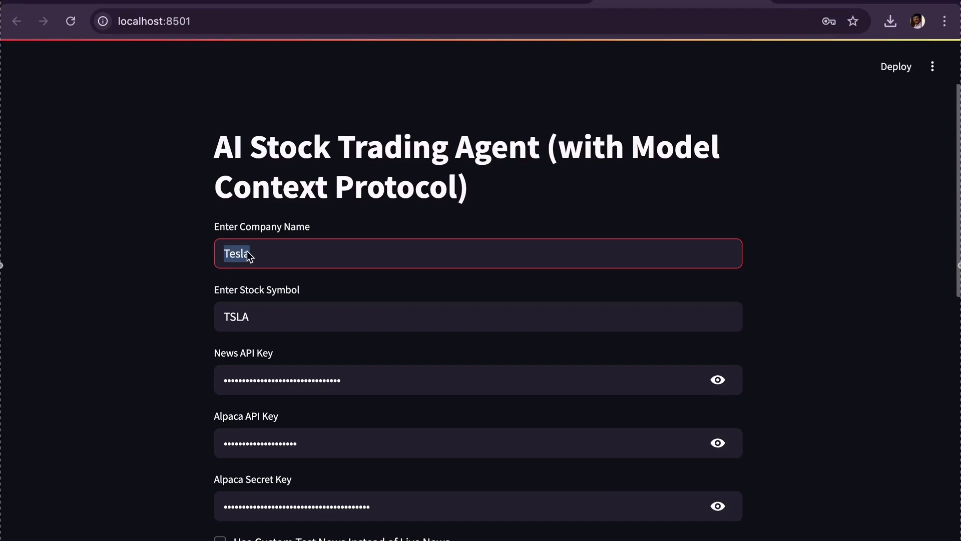
type("WFC")
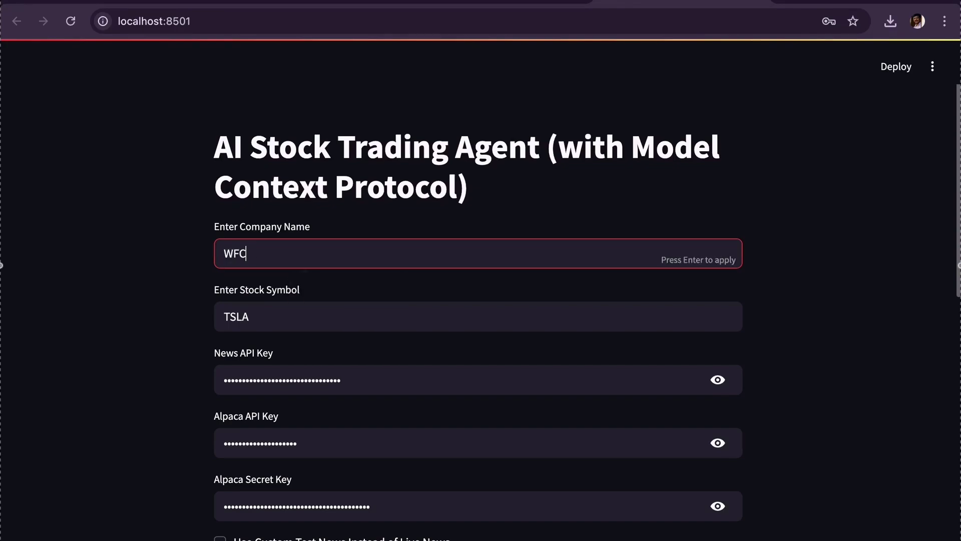
double_click(245, 316)
type("WFC")
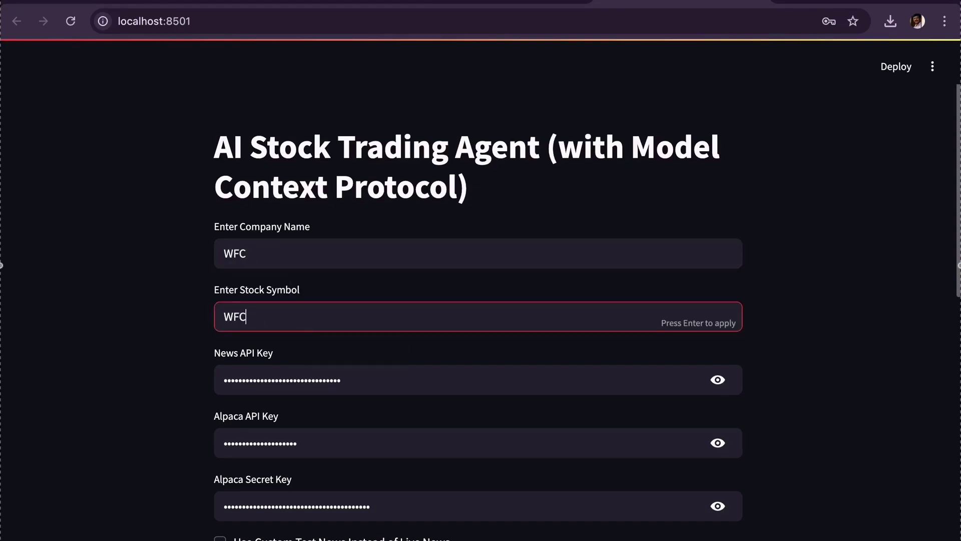
scroll(145, 368, "down", 4)
scroll(190, 400, "down", 3)
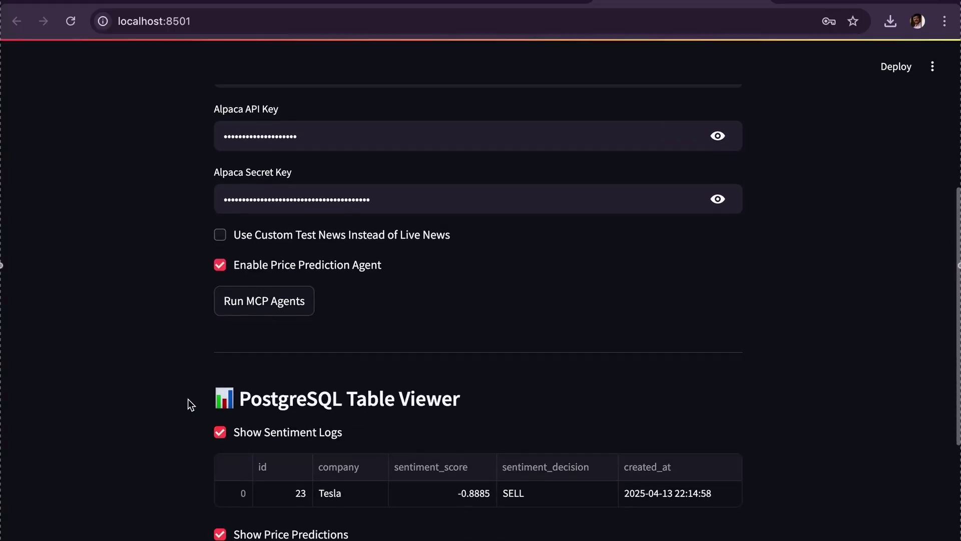
left_click(267, 257)
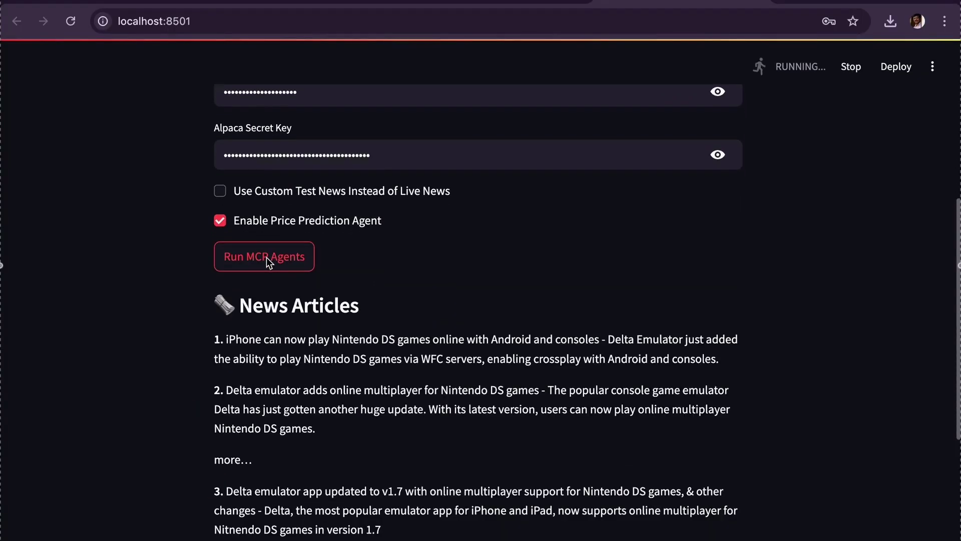
Scroll through the WFC agent results
scroll(254, 323, "down", 3)
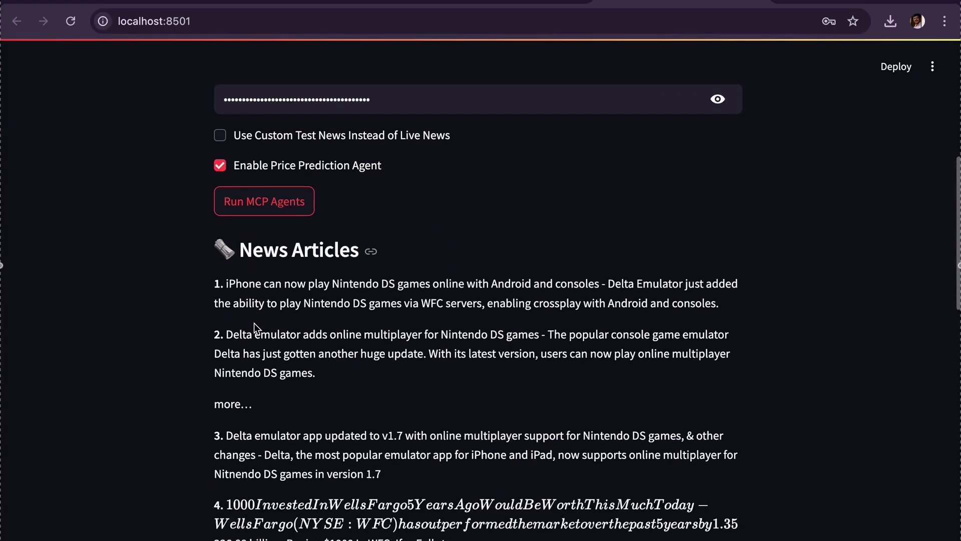
scroll(254, 323, "down", 8)
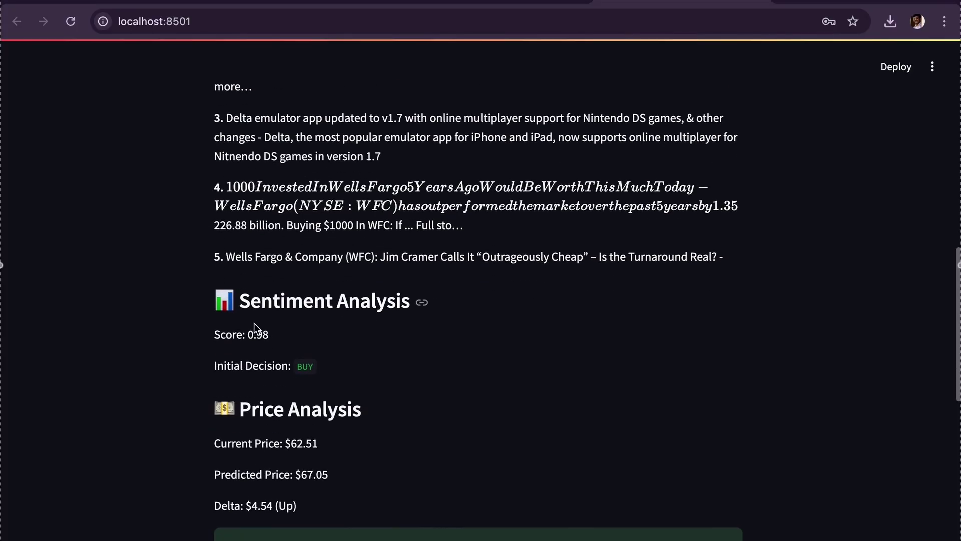
scroll(253, 323, "down", 1)
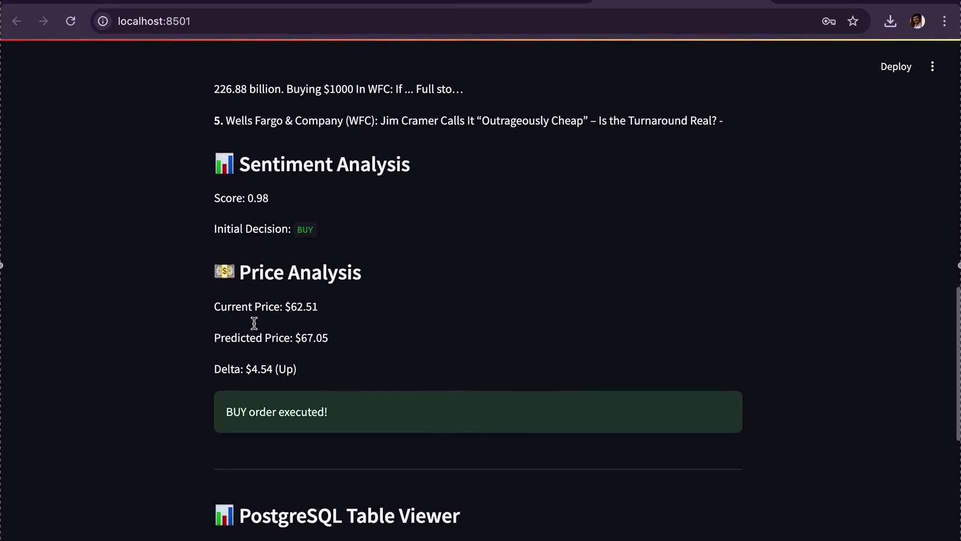
scroll(287, 406, "down", 4)
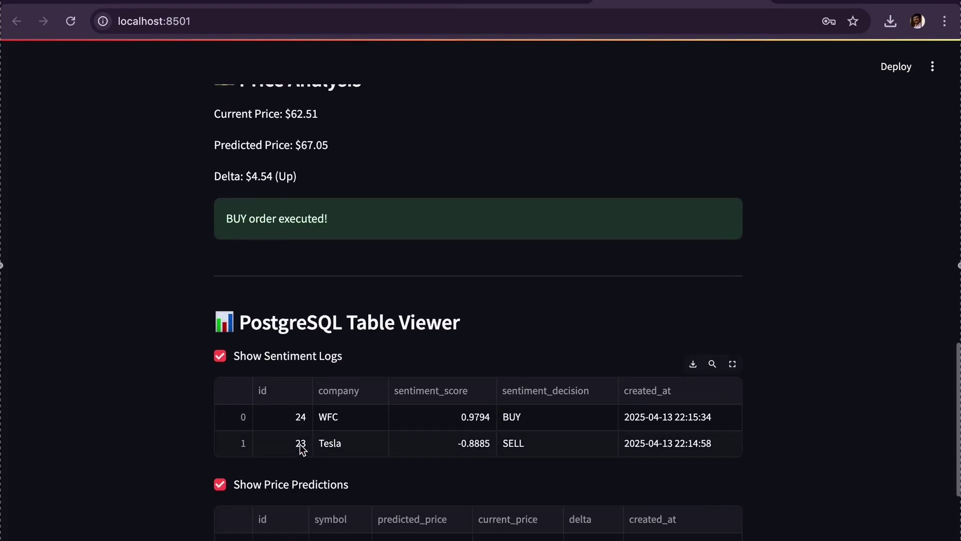
scroll(313, 379, "up", 15)
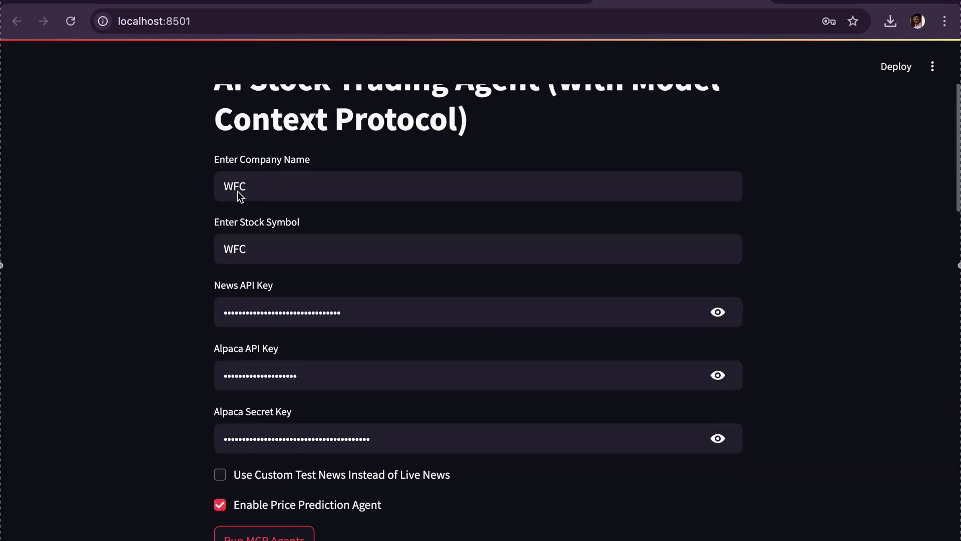
Set company name to APPLE and stock symbol to AAPL, then run the agents
double_click(238, 191)
type("APPL")
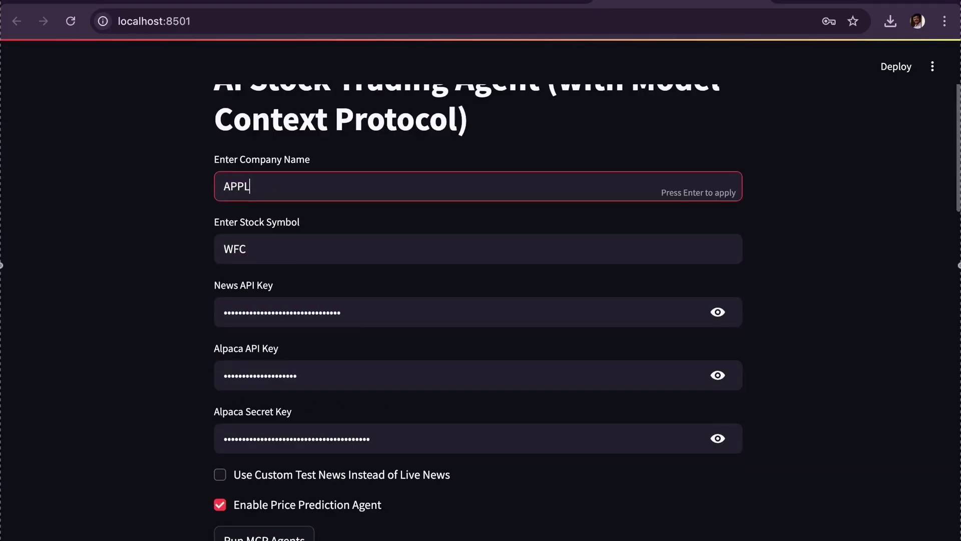
type("E")
key("Tab")
type("AAPL")
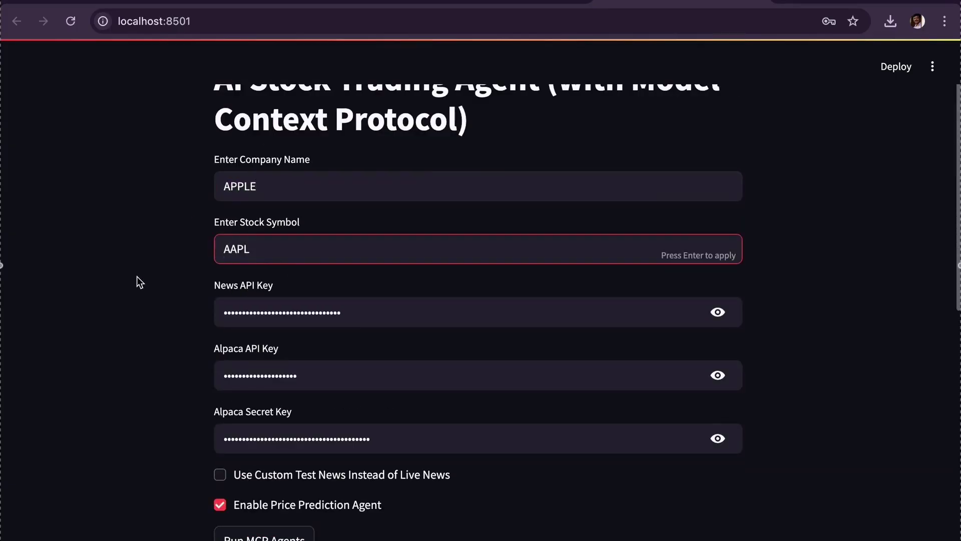
key("Return")
scroll(170, 325, "down", 3)
left_click(250, 393)
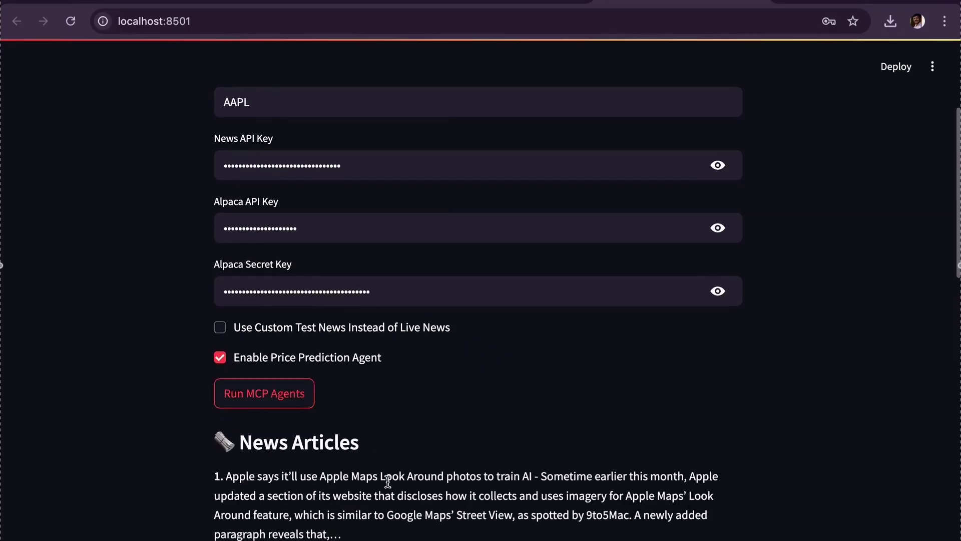
Review the Apple results: 0.00 sentiment, $211.09 prediction, HOLD with no trade
scroll(495, 491, "down", 3)
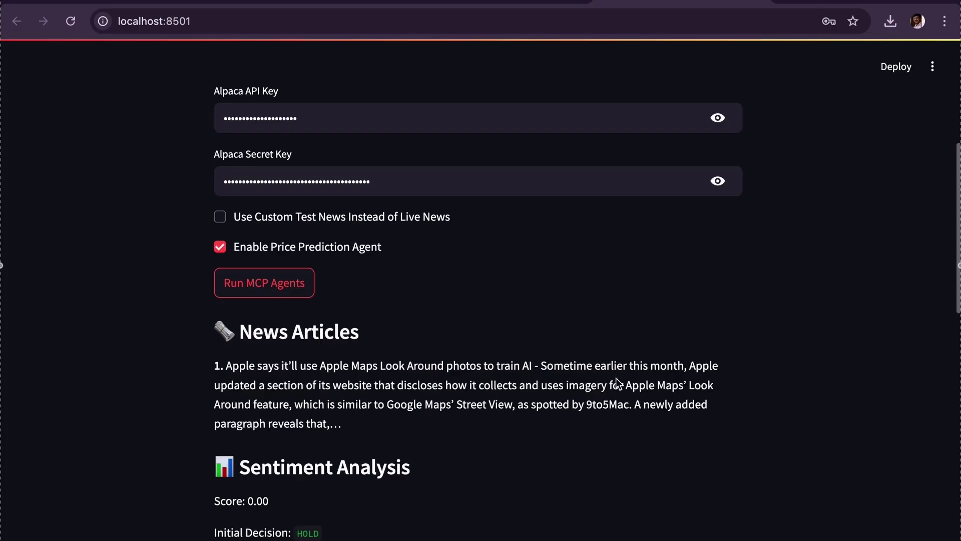
scroll(603, 417, "down", 2)
scroll(603, 417, "down", 3)
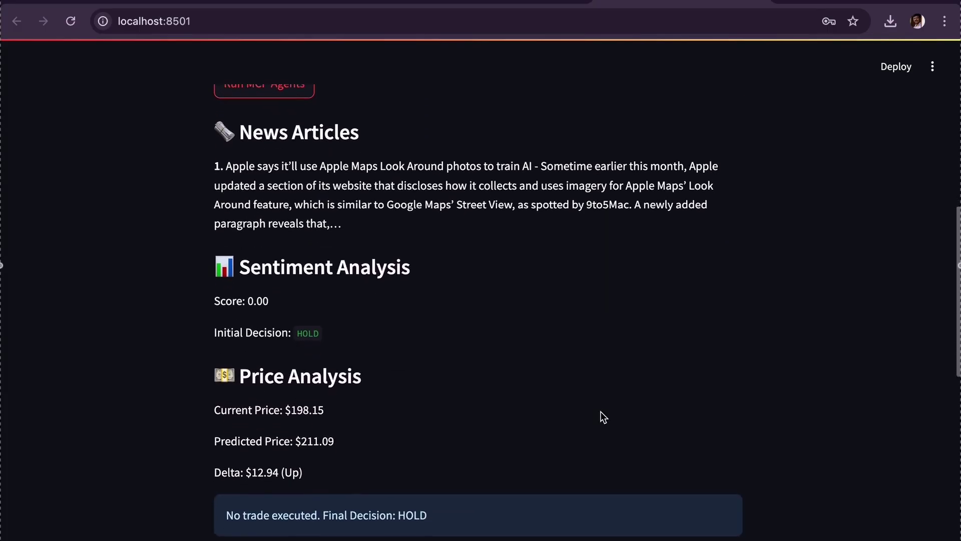
scroll(604, 417, "down", 1)
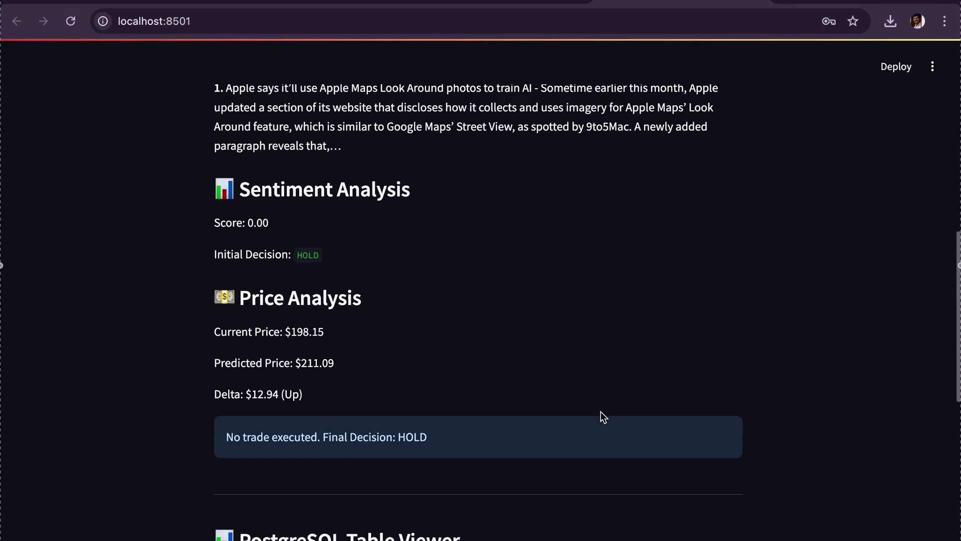
scroll(604, 417, "down", 1)
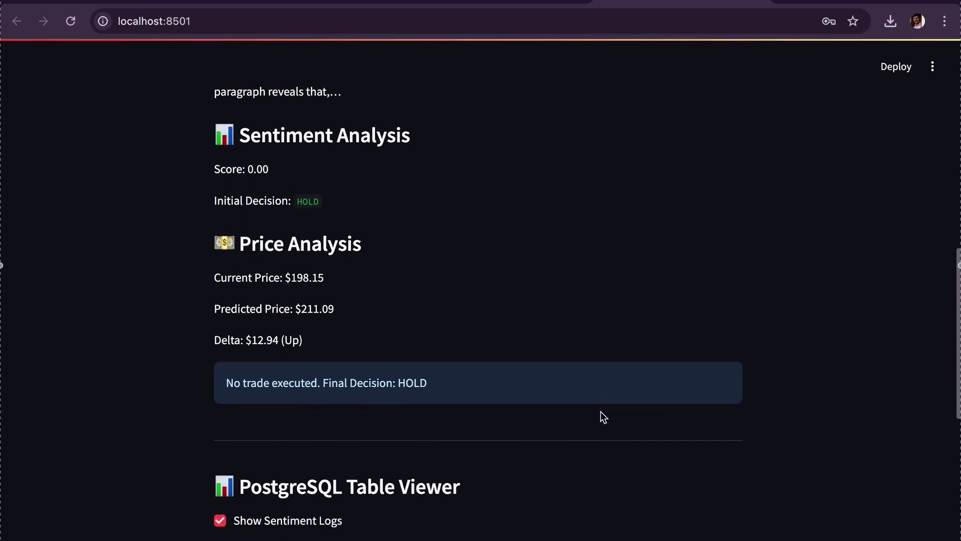
scroll(601, 411, "down", 1)
scroll(537, 362, "down", 1)
scroll(537, 362, "down", 2)
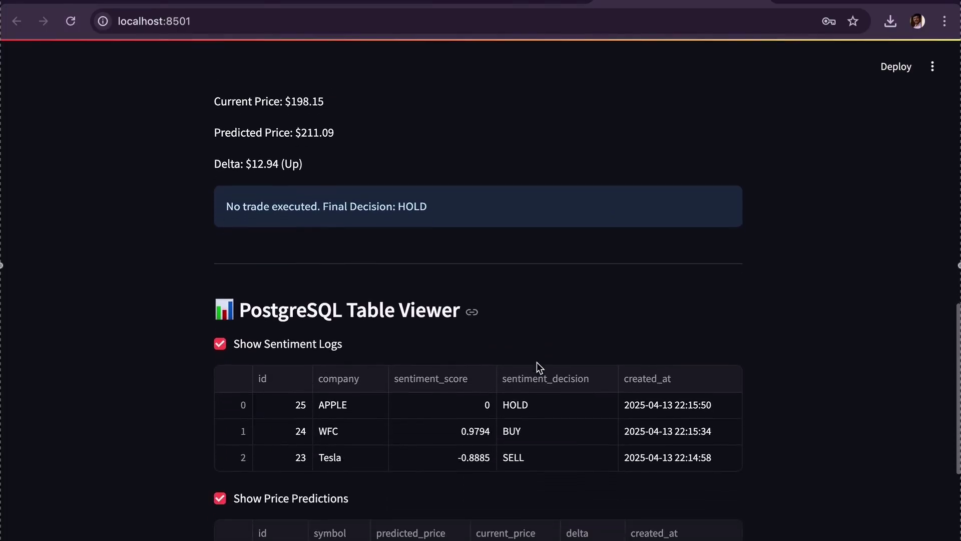
scroll(537, 362, "down", 1)
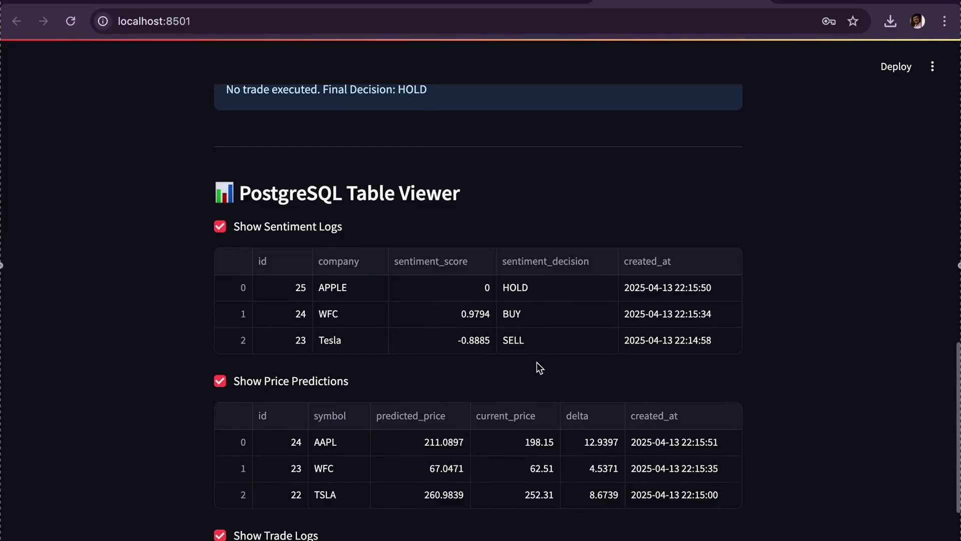
scroll(537, 362, "up", 5)
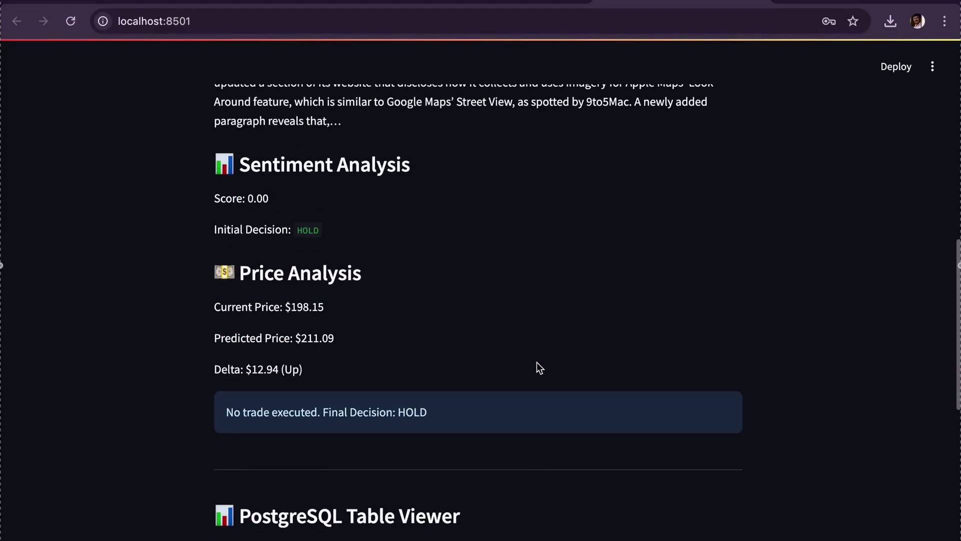
scroll(537, 362, "up", 1)
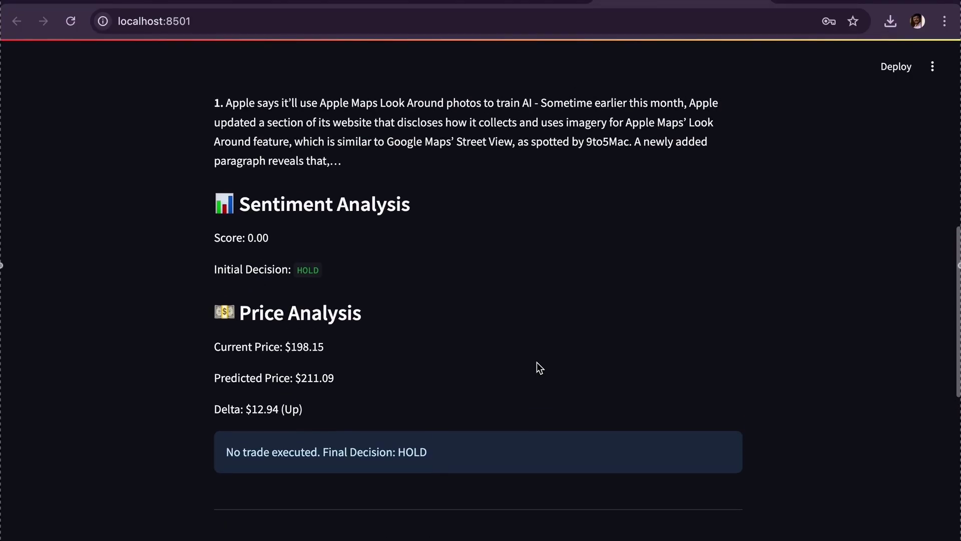
Deploy the app to Streamlit Community Cloud with Deploy now
left_click(893, 66)
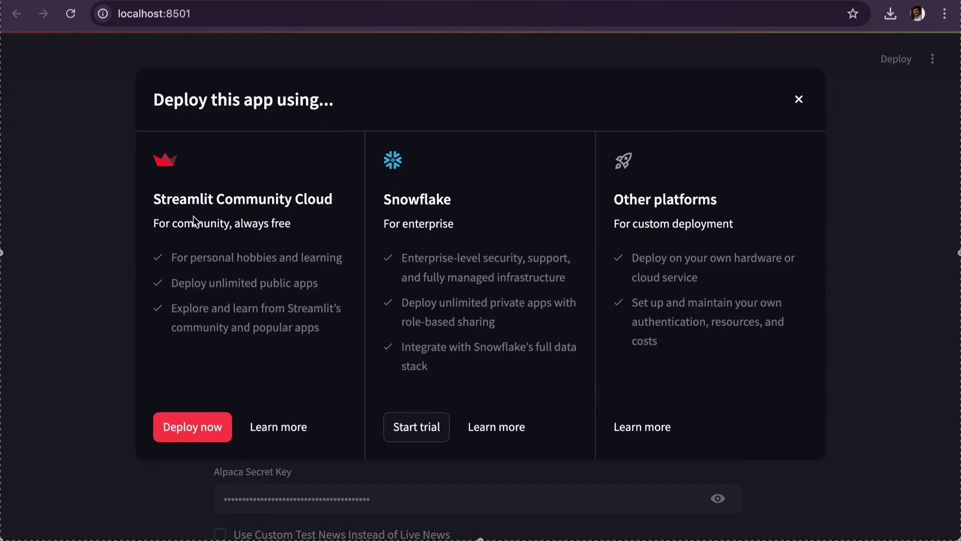
left_click(187, 433)
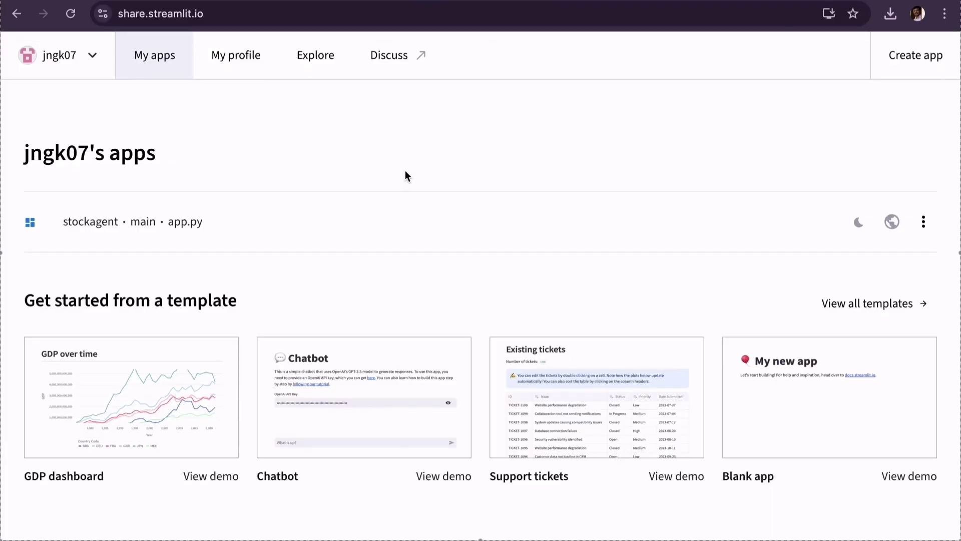
left_click(92, 56)
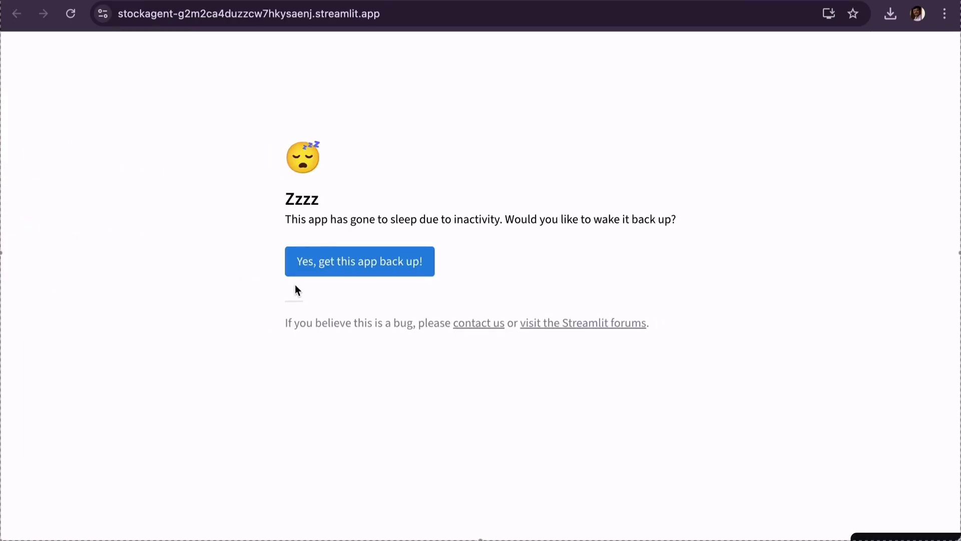
Wake the sleeping stockagent app so its trading-agent form loads again
left_click(377, 271)
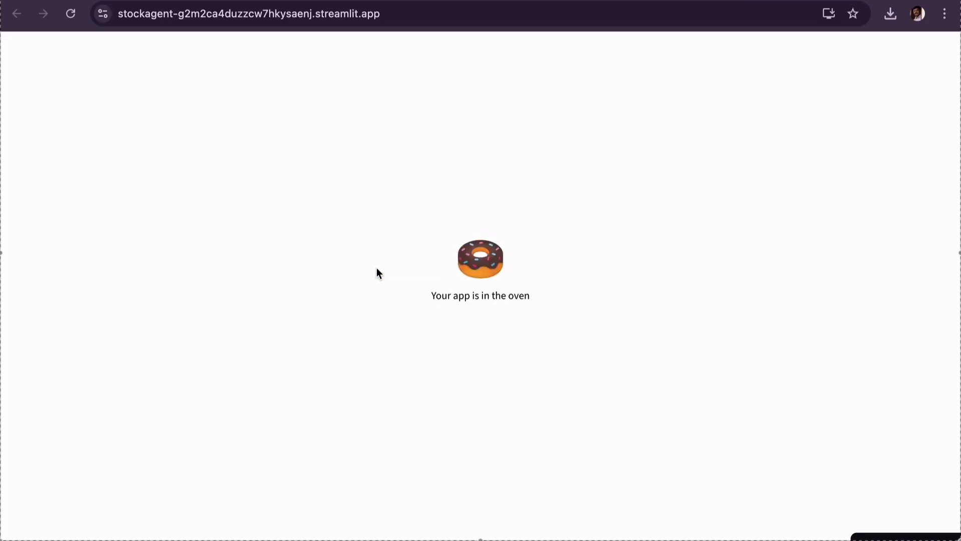
scroll(560, 310, "down", 5)
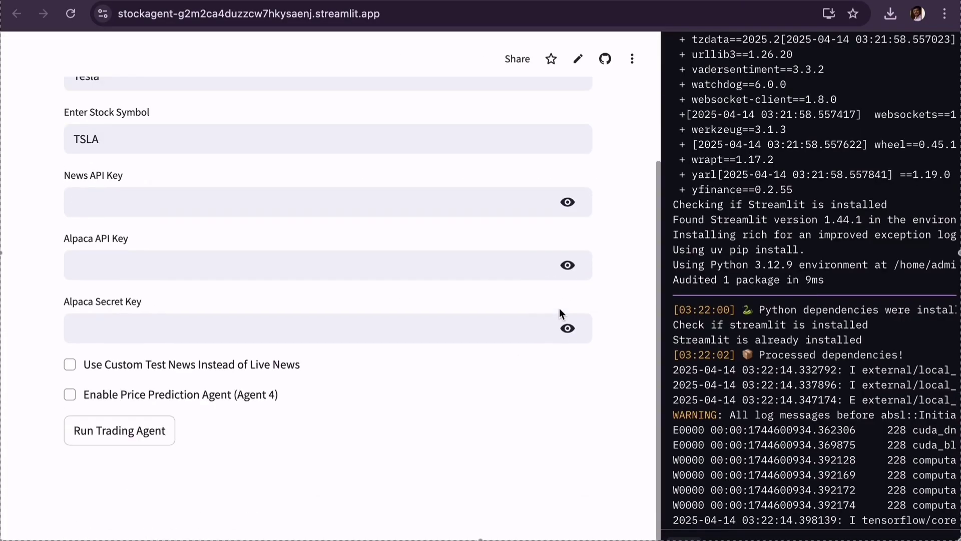
scroll(559, 311, "up", 3)
scroll(560, 312, "down", 1)
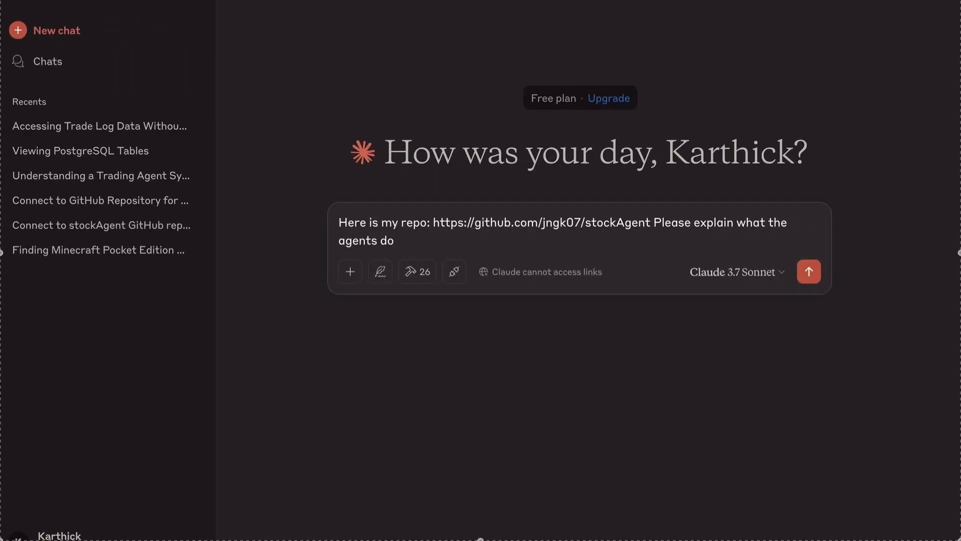
left_click(40, 1)
left_click(81, 10)
left_click(60, 40)
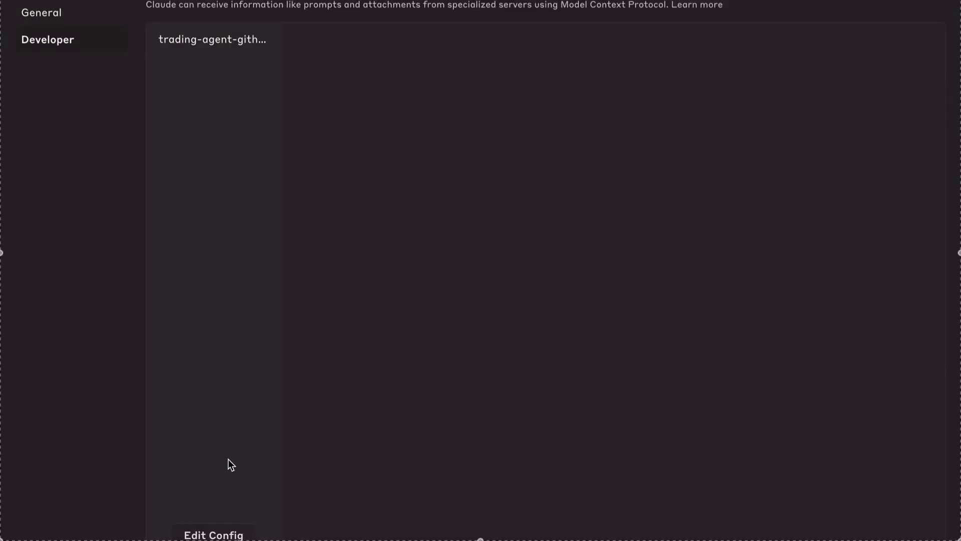
left_click(207, 42)
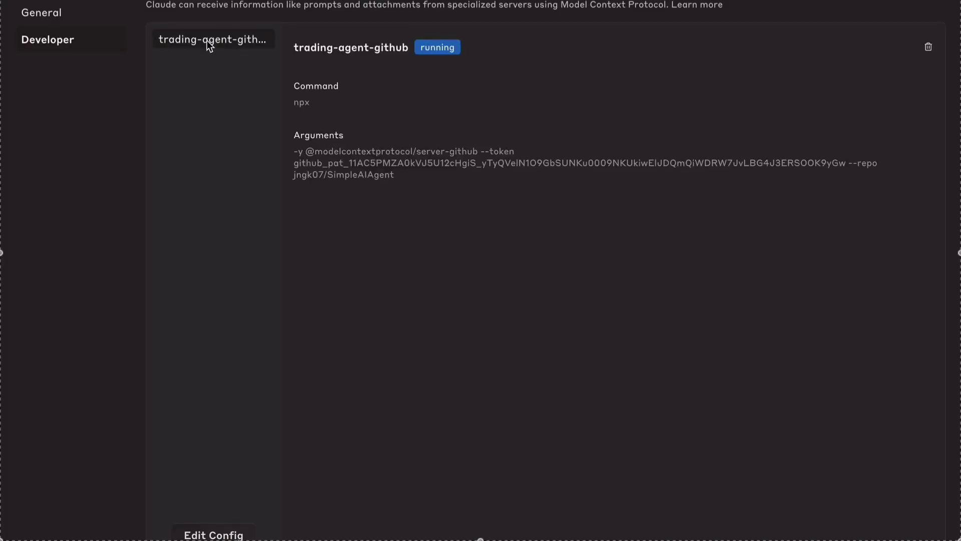
left_click(239, 533)
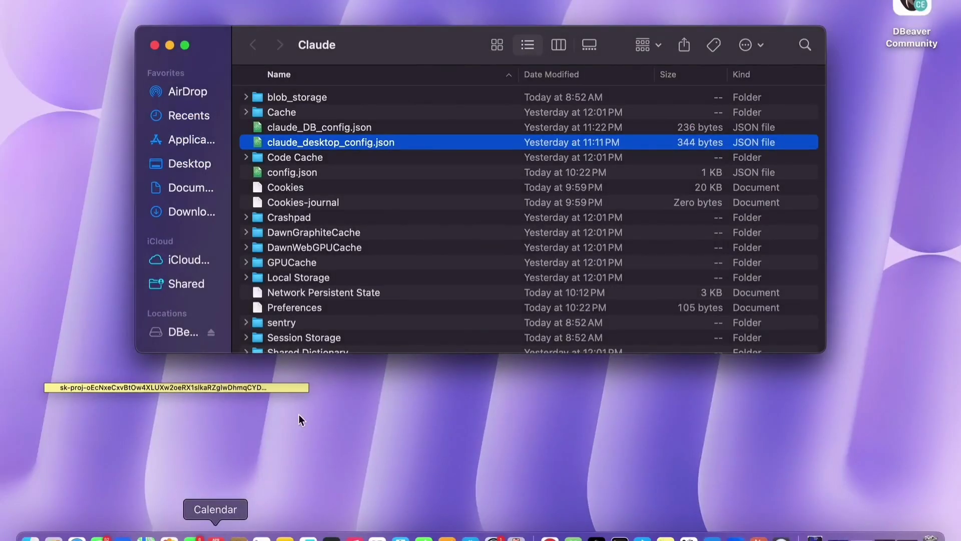
double_click(347, 143)
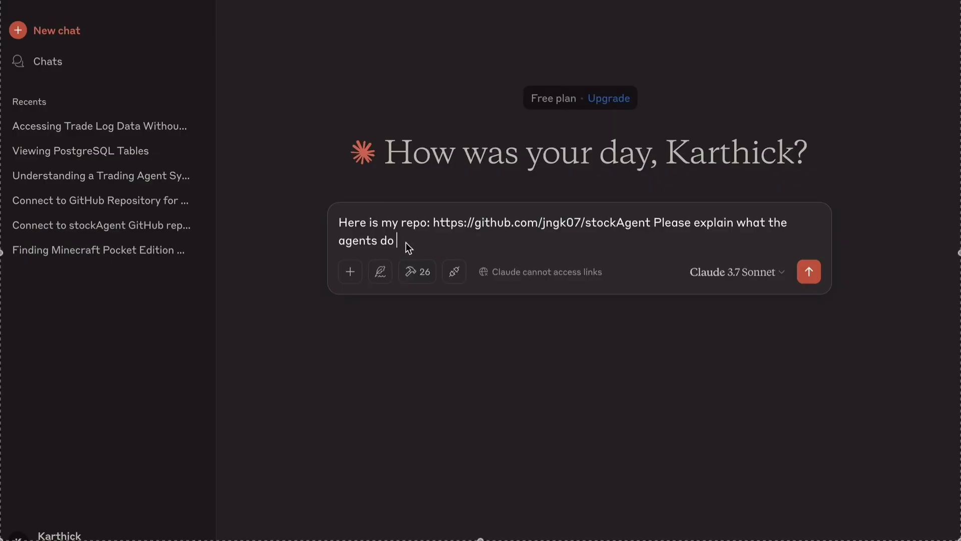
left_click_drag(406, 242, 338, 224)
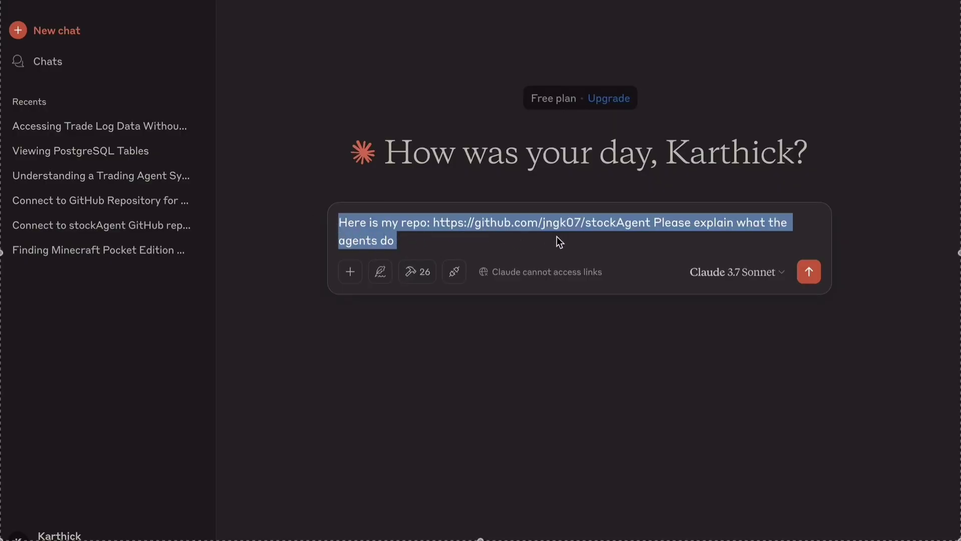
Send Claude the prompt asking it to explain the agents in the stockAgent GitHub repo
double_click(619, 224)
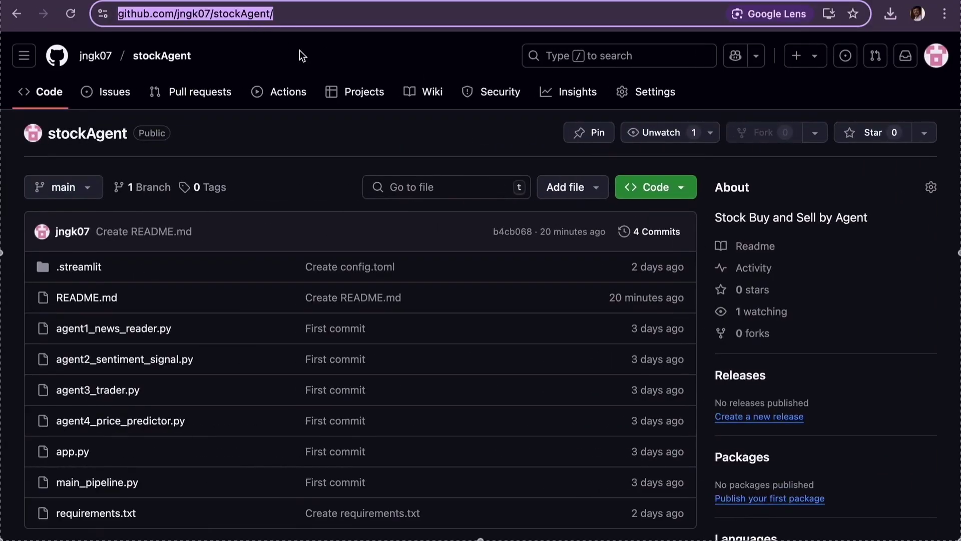
key("ctrl+Right")
key("ctrl+Right")
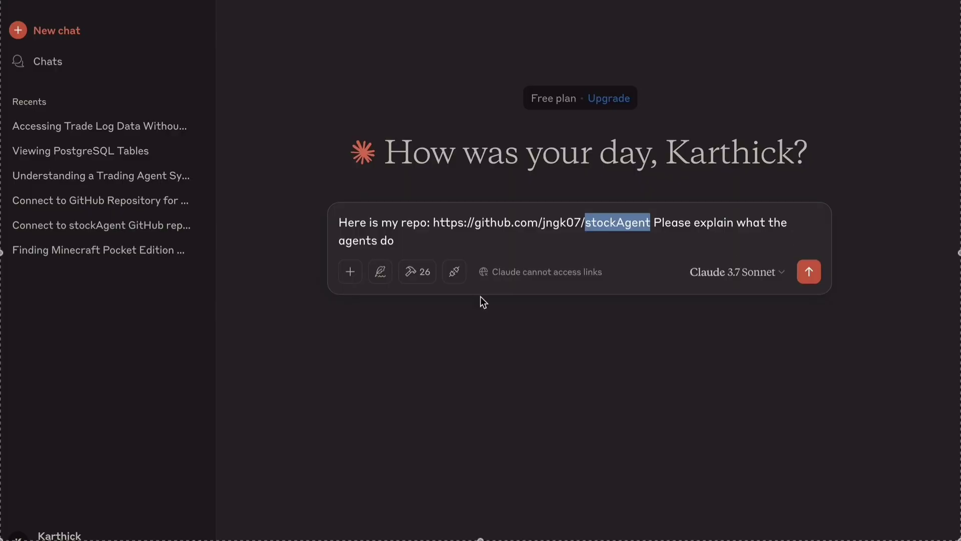
left_click(804, 269)
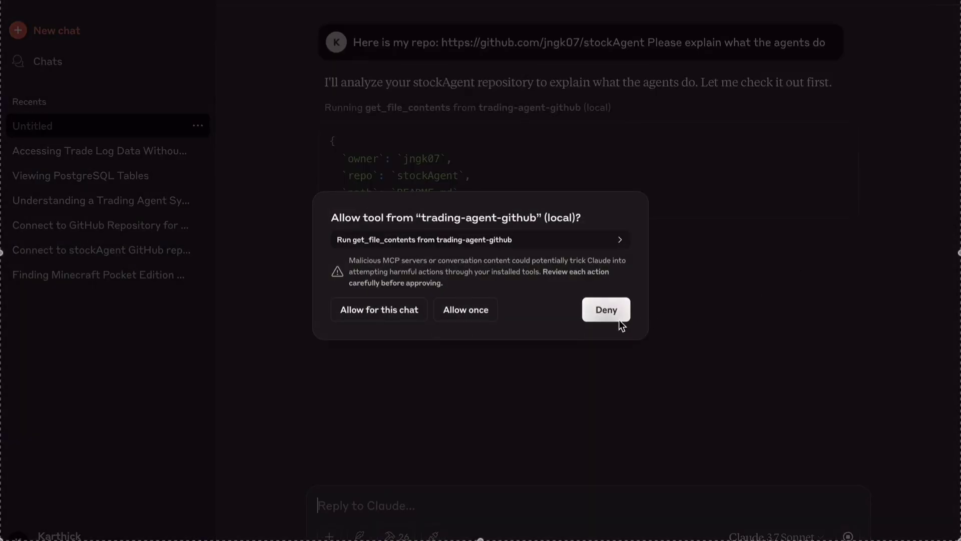
Allow the get_file_contents tool, then compare the reply's Data Storage section with the README
left_click(408, 319)
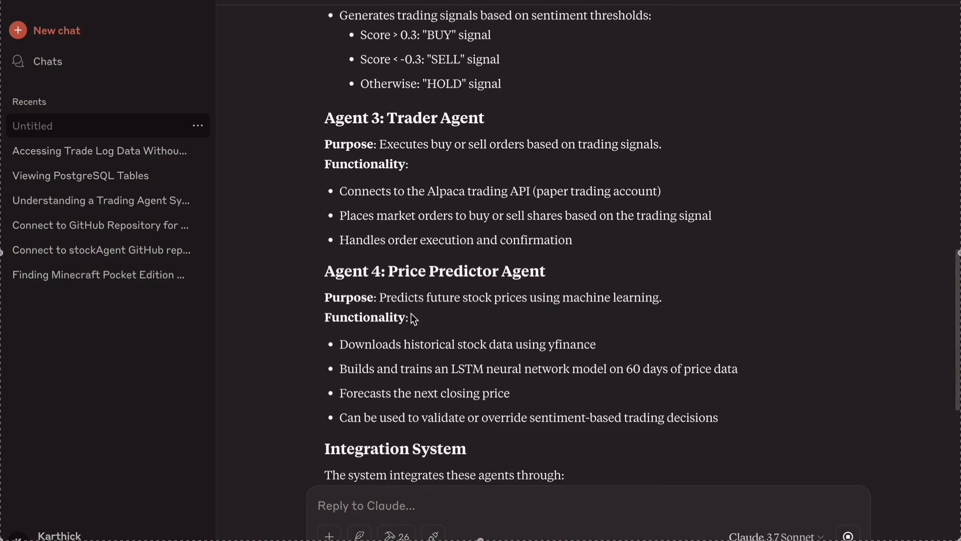
double_click(387, 389)
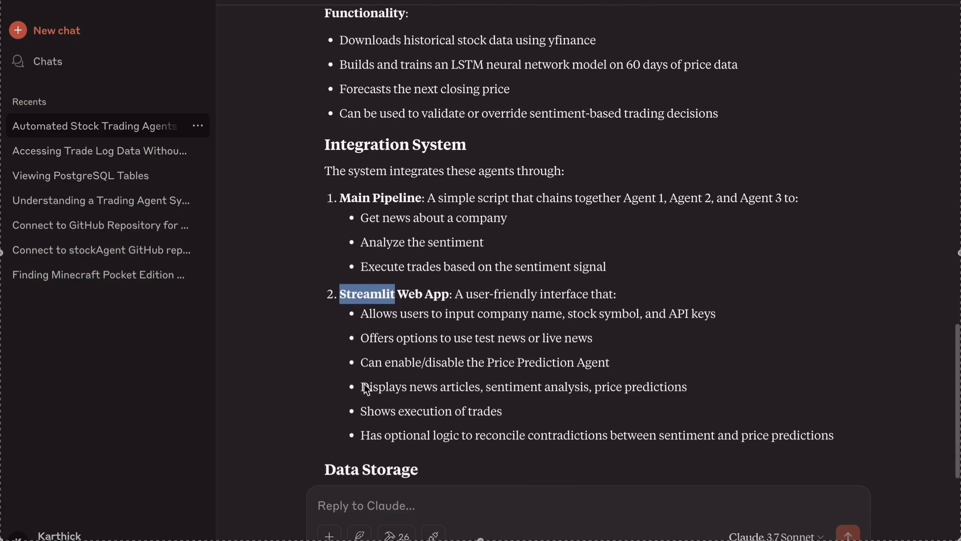
left_click_drag(340, 416, 390, 473)
key("super+Tab")
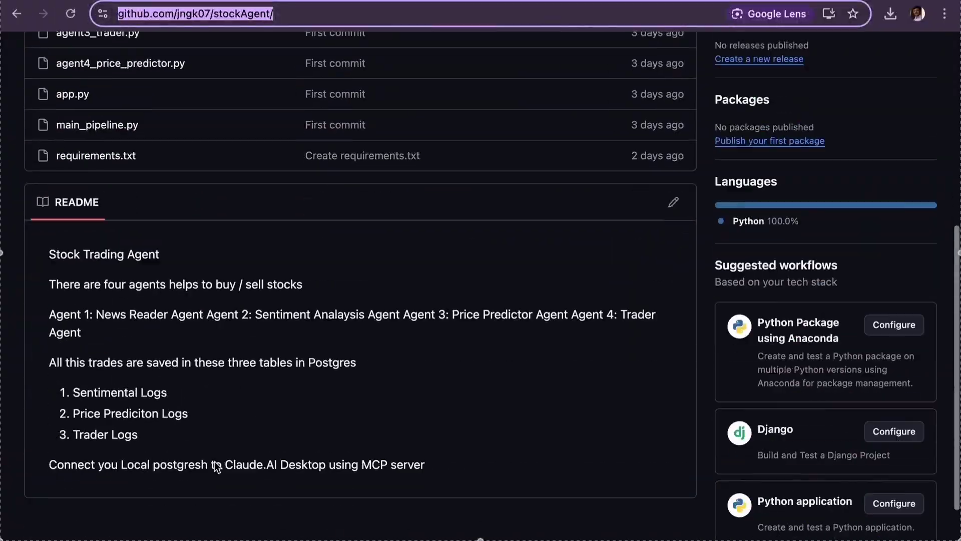
key("super+Tab")
key("super+Tab")
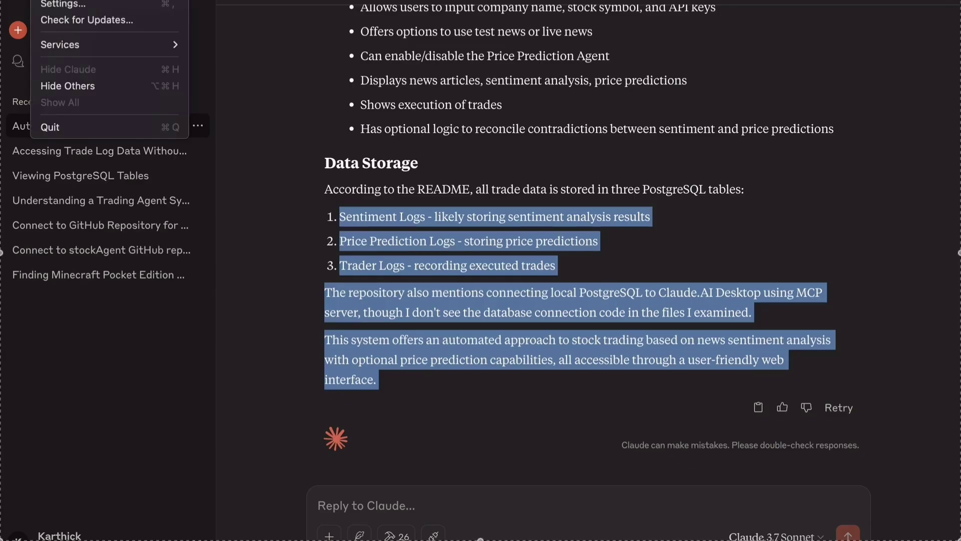
Open claude_DB_config.json in Atom and select its local-postgres-mcp server entry
left_click(64, 4)
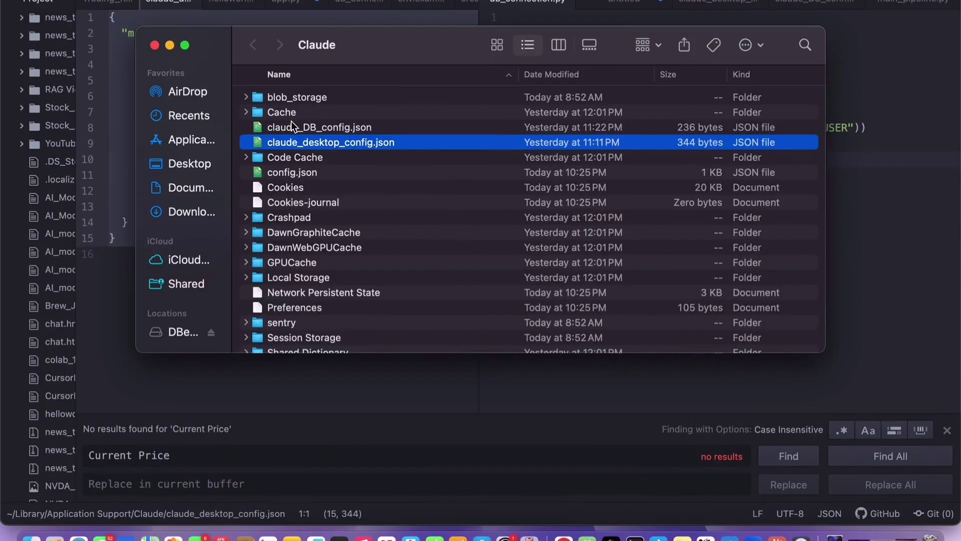
double_click(292, 123)
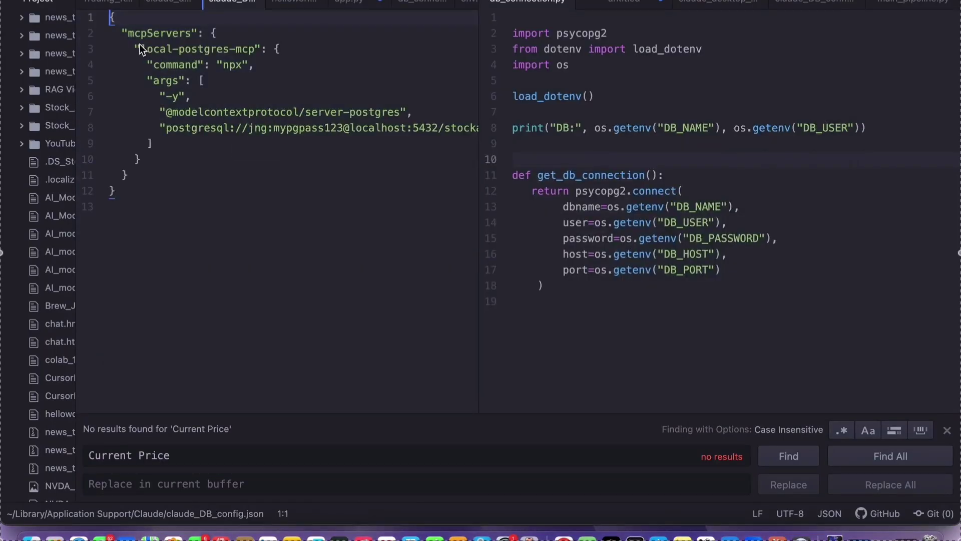
left_click_drag(139, 44, 220, 168)
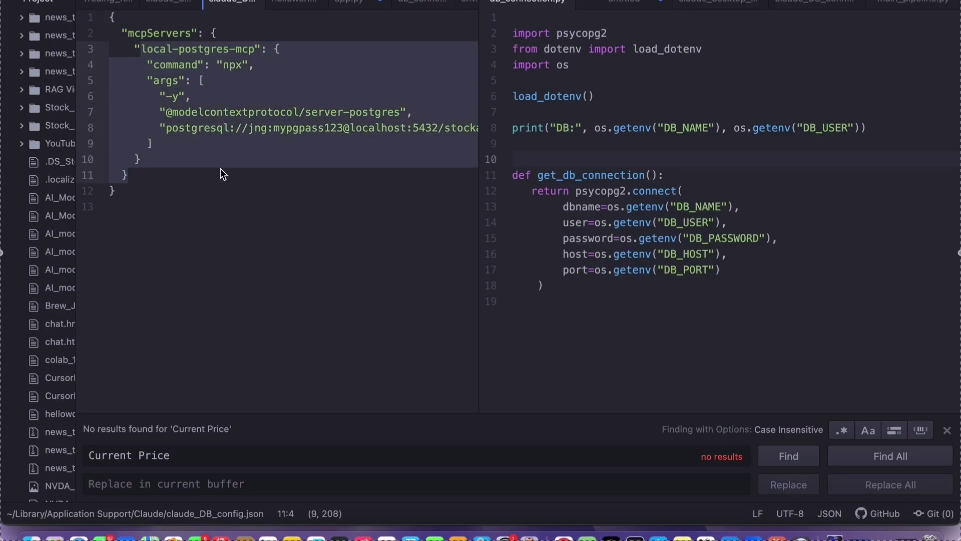
Glance at Claude's developer and general settings, then bring up the MCP servers README
key("ctrl+Right")
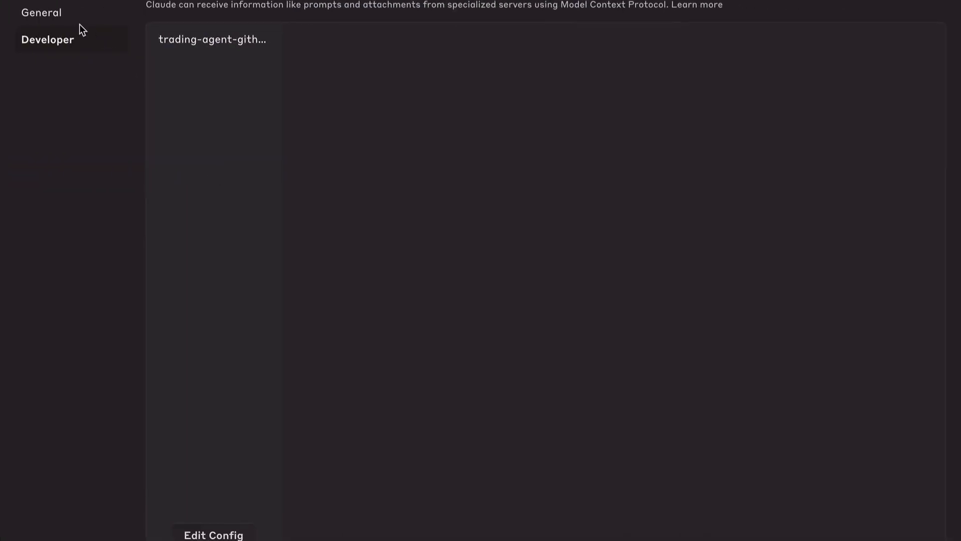
left_click(69, 22)
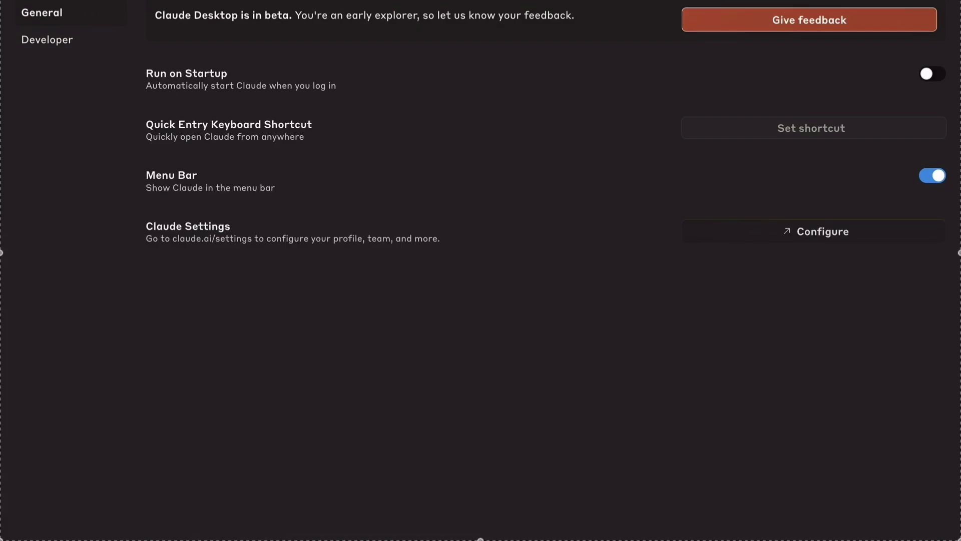
key("ctrl+Right")
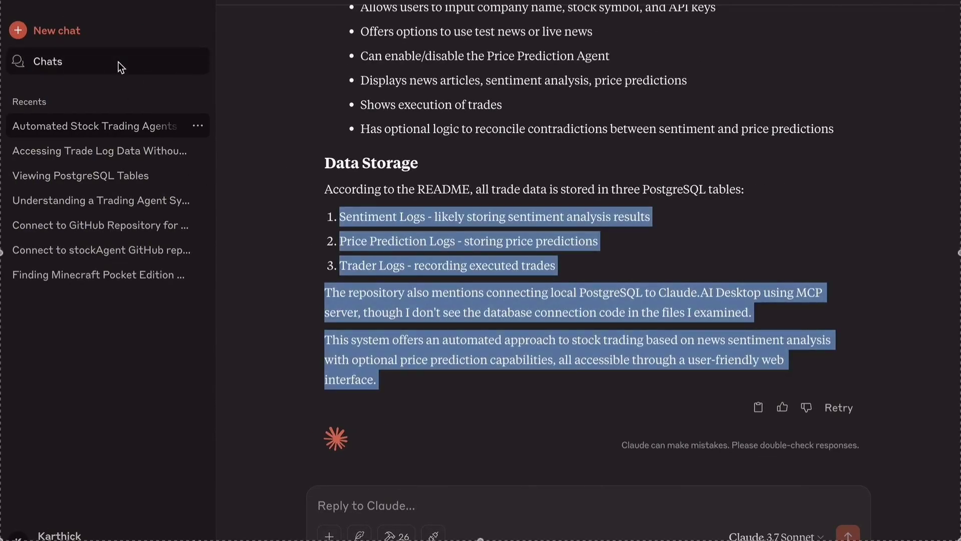
key("ctrl+Left")
Open the GitHub server's folder from the Reference Servers list
scroll(335, 286, "up", 15)
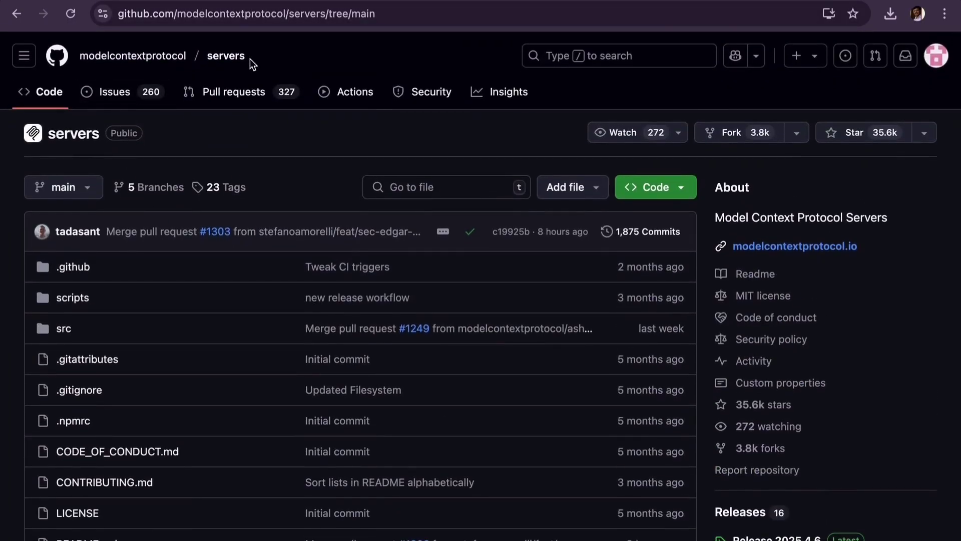
scroll(279, 247, "down", 15)
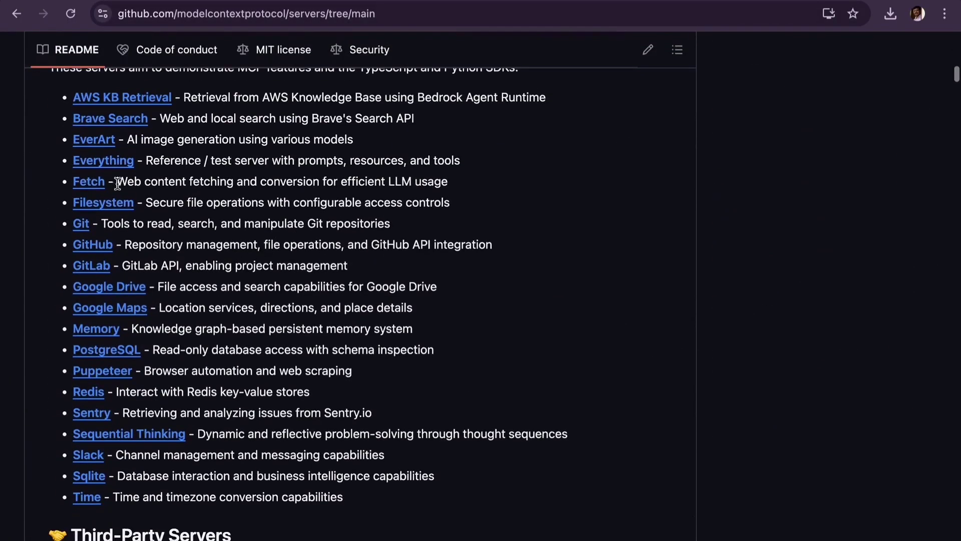
left_click(97, 244)
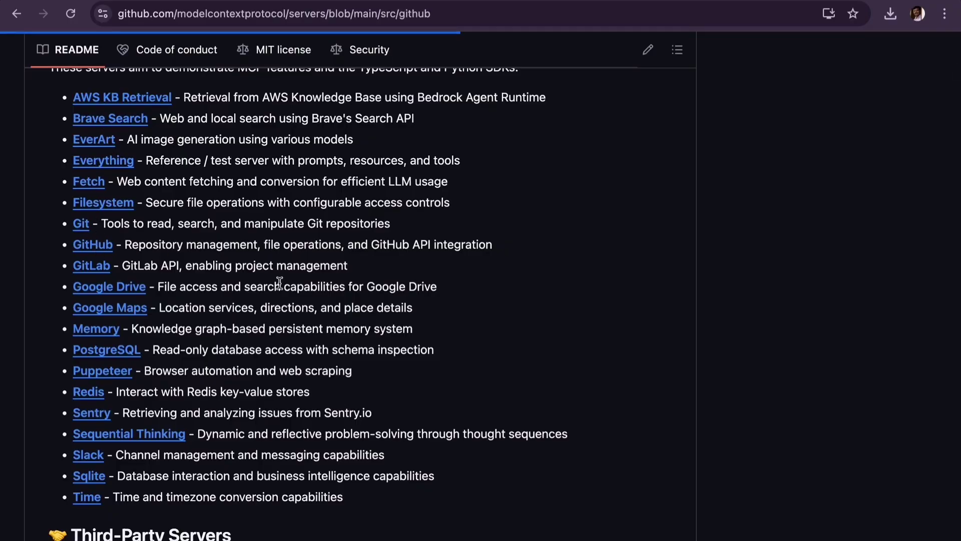
Find Usage with Claude Desktop and select its Docker configuration JSON block
scroll(279, 283, "down", 6)
scroll(279, 284, "down", 15)
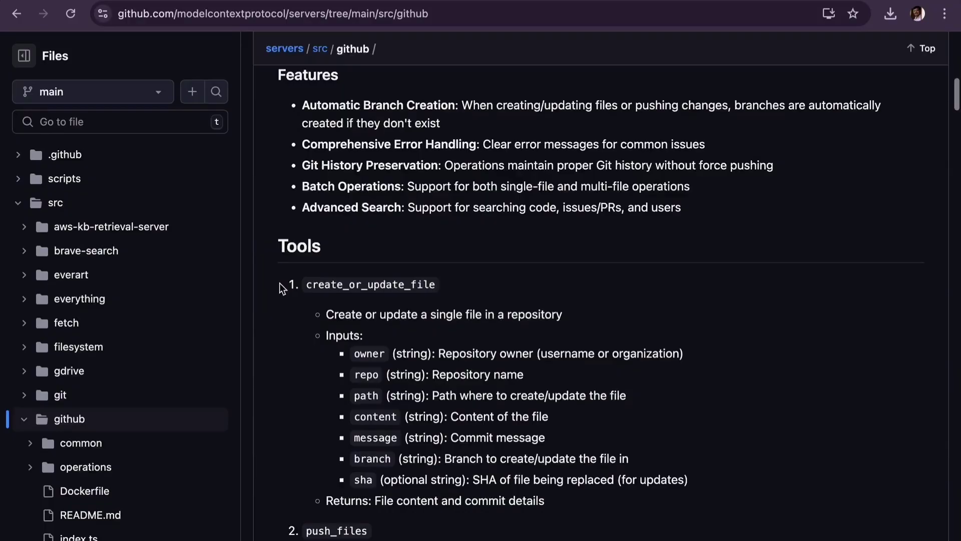
scroll(409, 314, "down", 15)
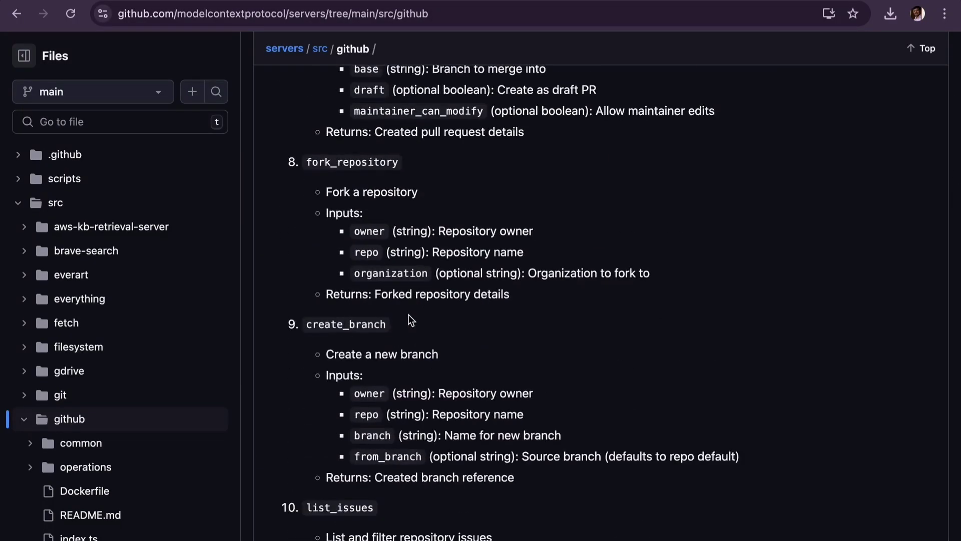
scroll(408, 314, "down", 20)
scroll(409, 315, "down", 20)
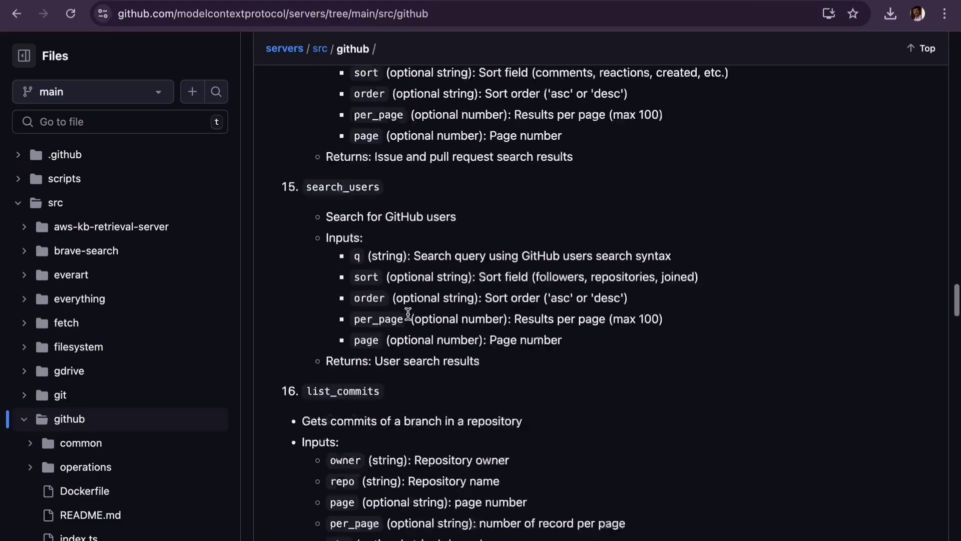
scroll(410, 318, "down", 20)
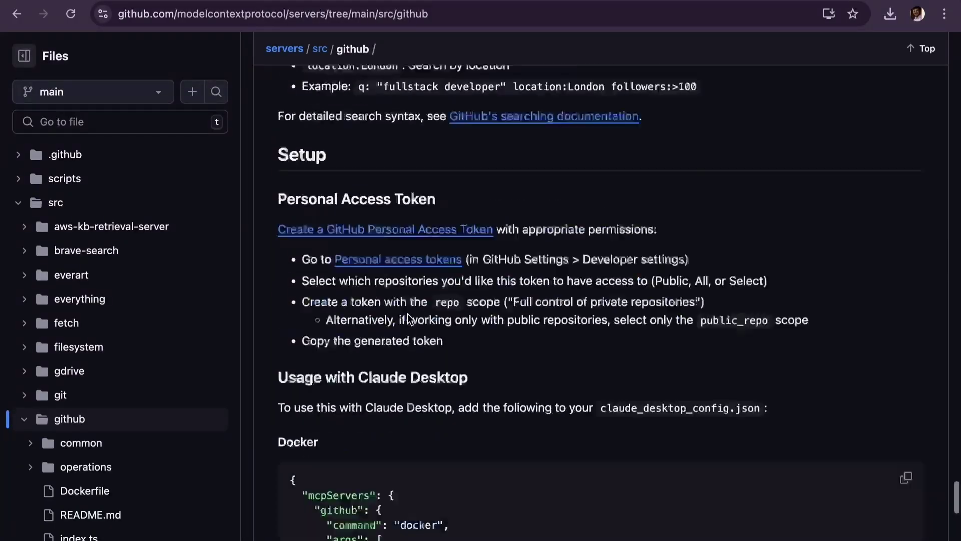
scroll(408, 313, "up", 4)
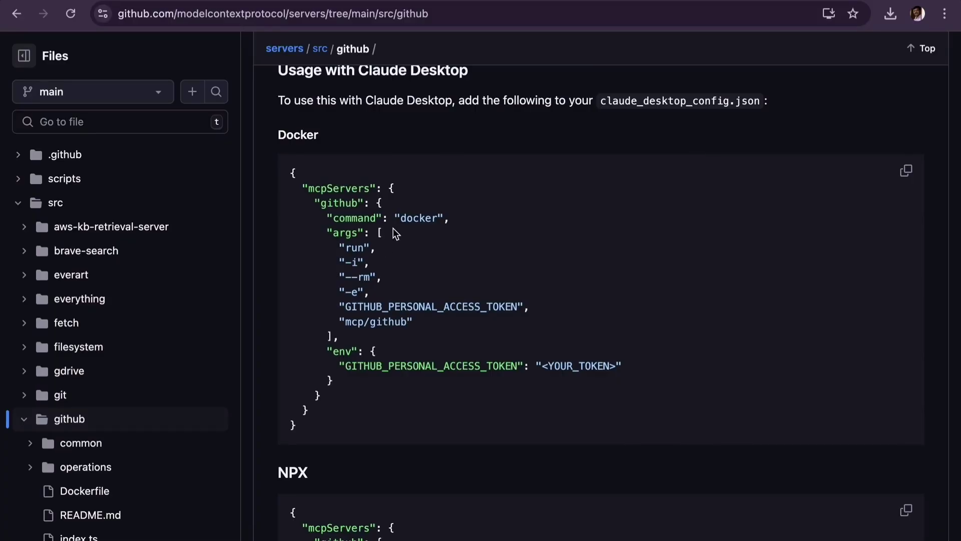
scroll(394, 228, "up", 1)
left_click_drag(278, 111, 483, 110)
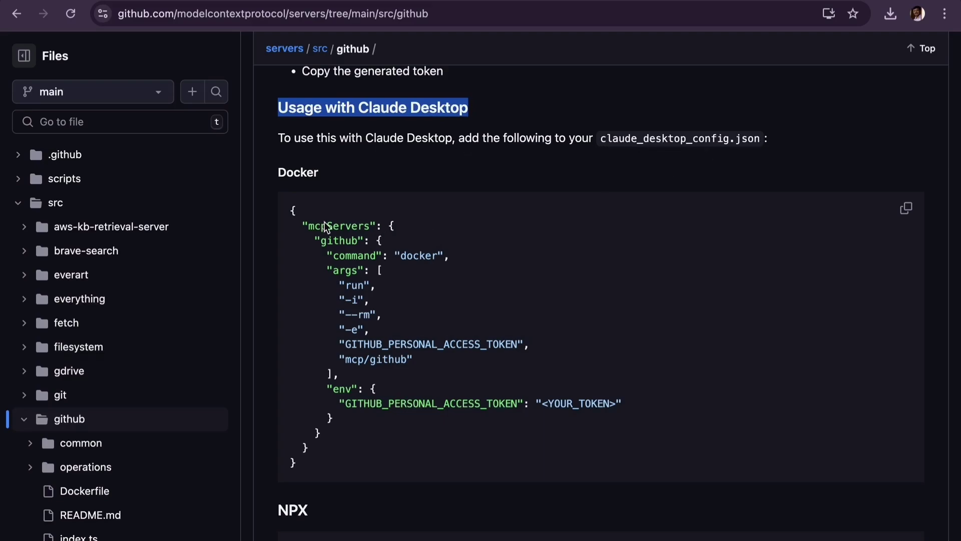
left_click_drag(295, 210, 322, 459)
Show claude_desktop_config.json's trading-agent-github entry in Atom beside claude_DB_config.json
key("super+Tab")
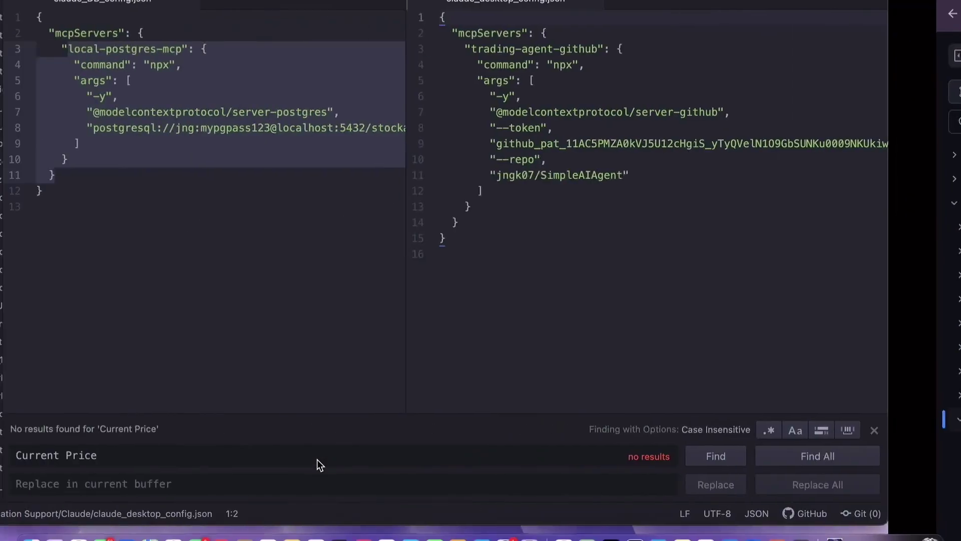